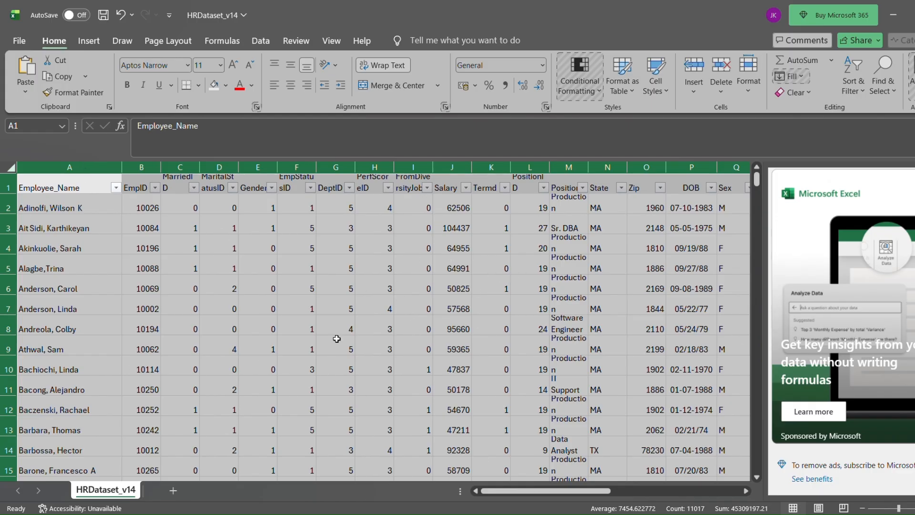
Rename the HRDataset_v14 worksheet as Ressources Management.
scroll(337, 338, down, 20)
scroll(336, 338, up, 20)
key(alt+h)
key(o)
key(r)
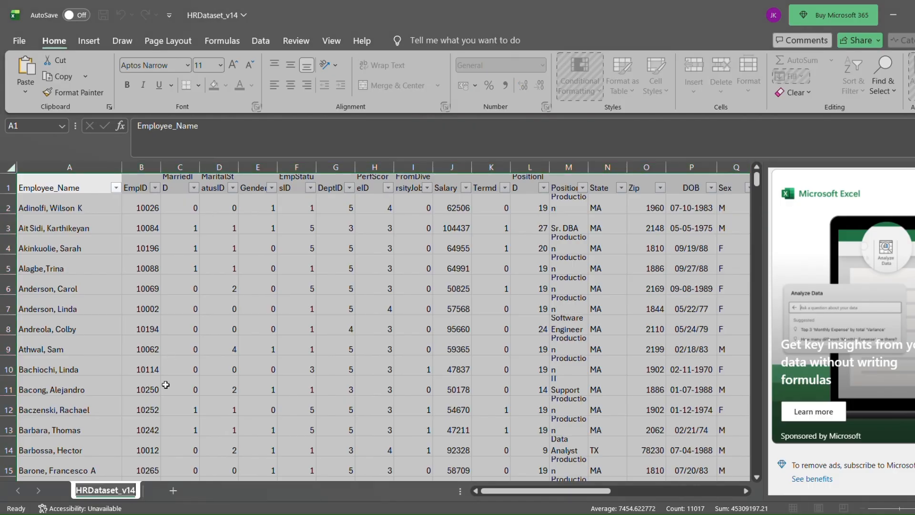
key(BackSpace)
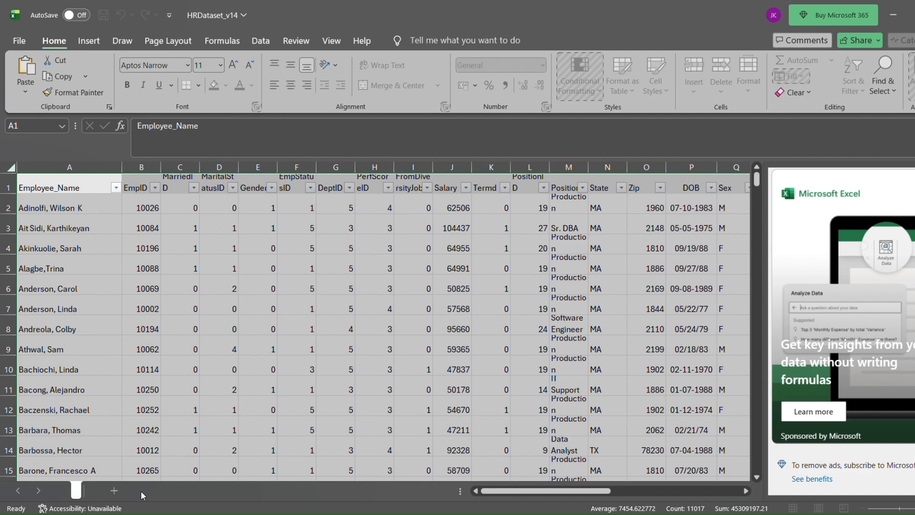
text(Ressourc)
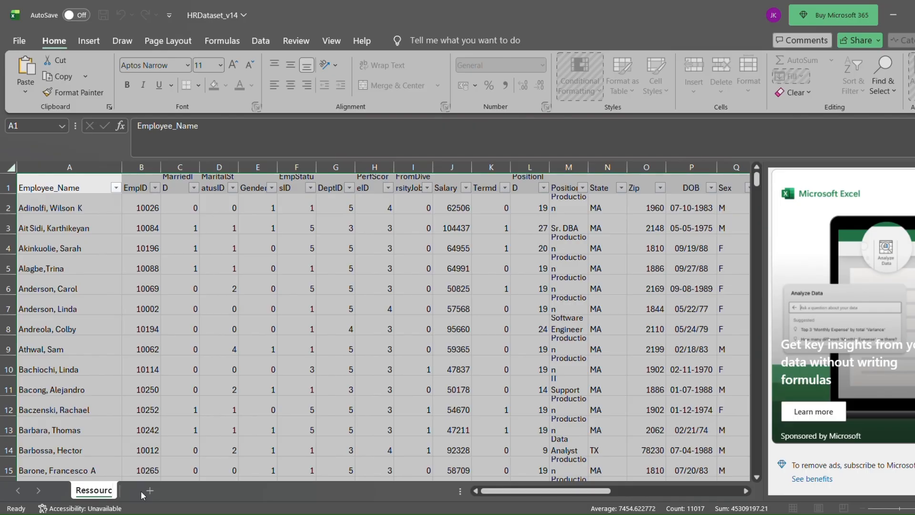
text(es Management)
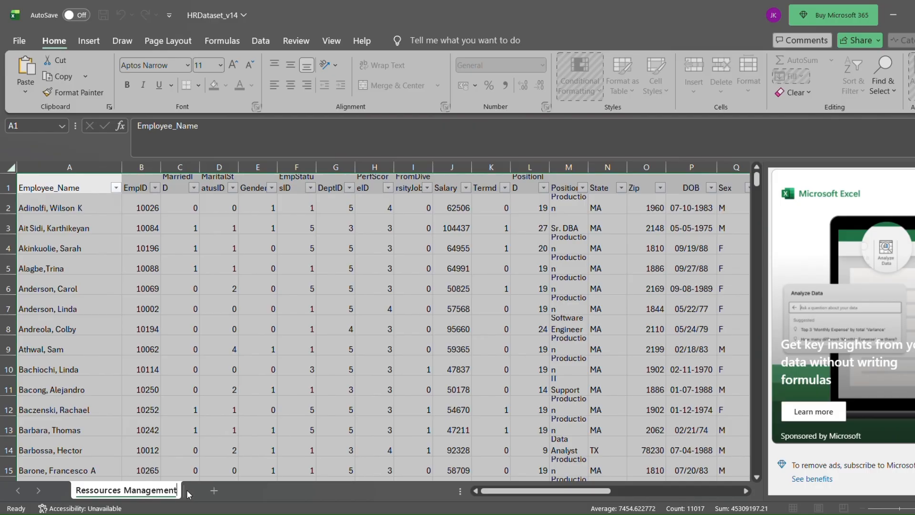
Add a blank worksheet after Ressources Management and return to the employee data sheet.
click(214, 491)
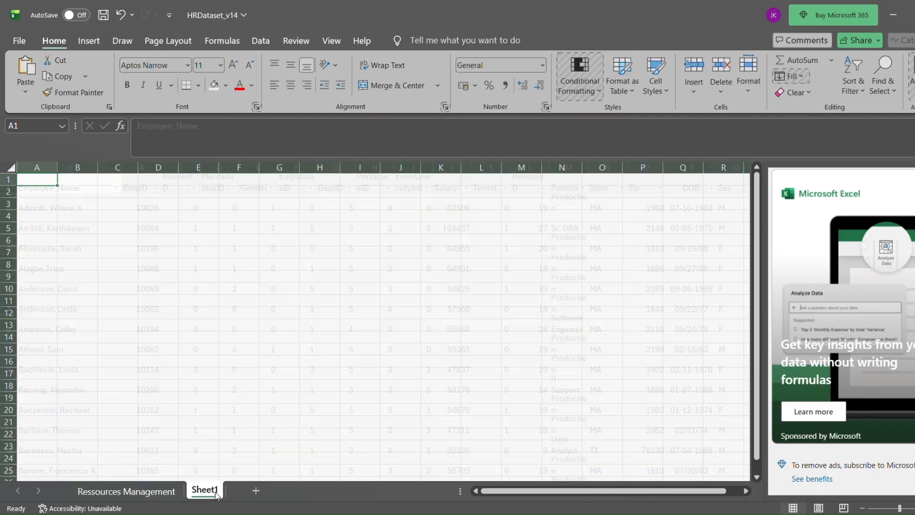
click(153, 493)
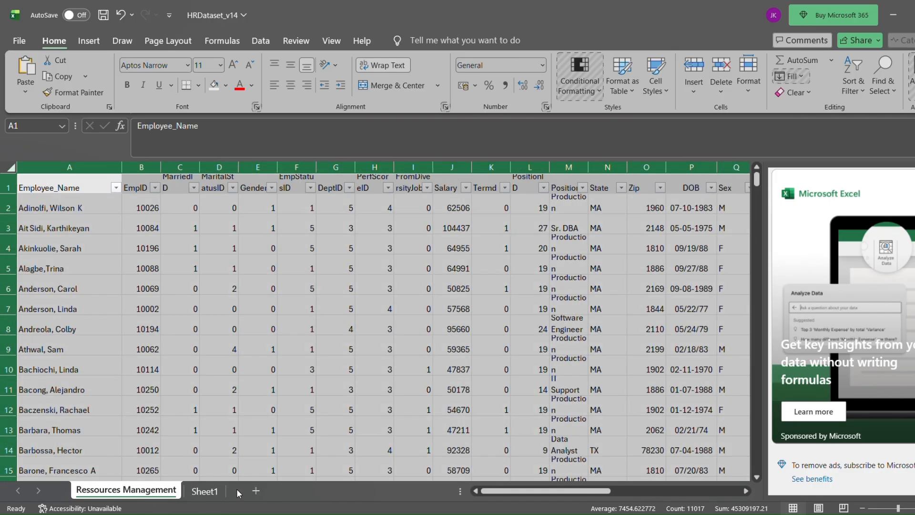
click(256, 490)
click(151, 494)
click(206, 491)
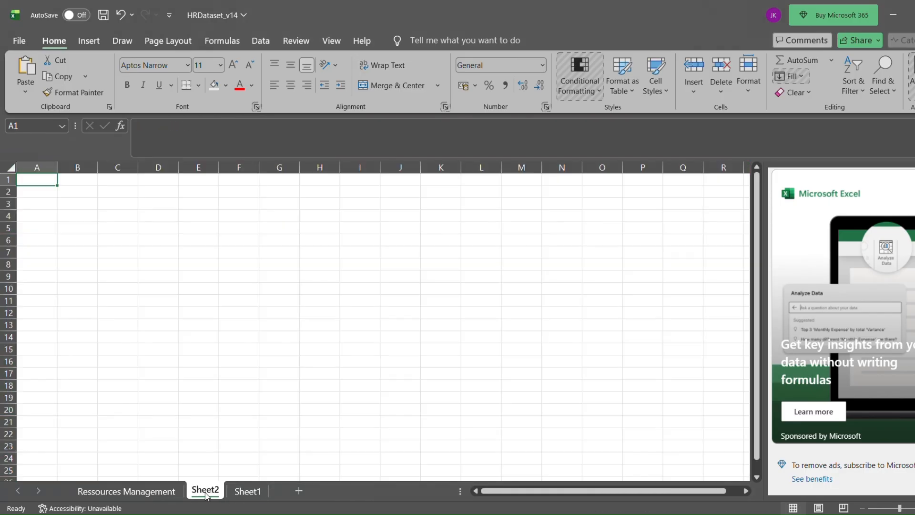
click(247, 336)
click(147, 493)
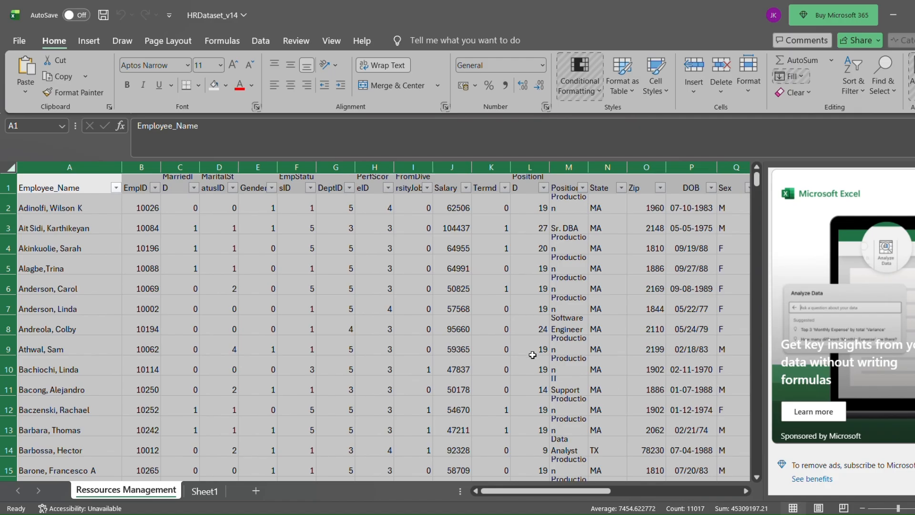
Turn off text wrapping for the whole employee data sheet, comparing the wrapped and unwrapped display.
click(399, 68)
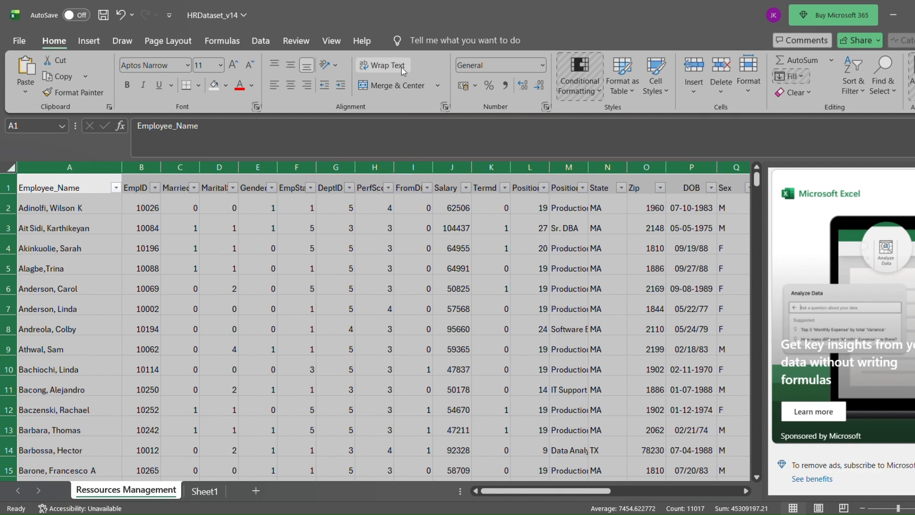
click(402, 71)
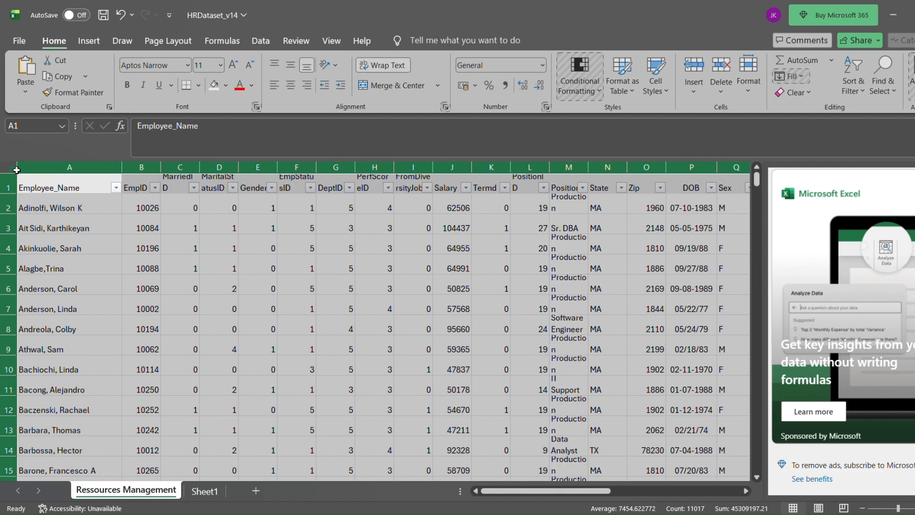
click(395, 66)
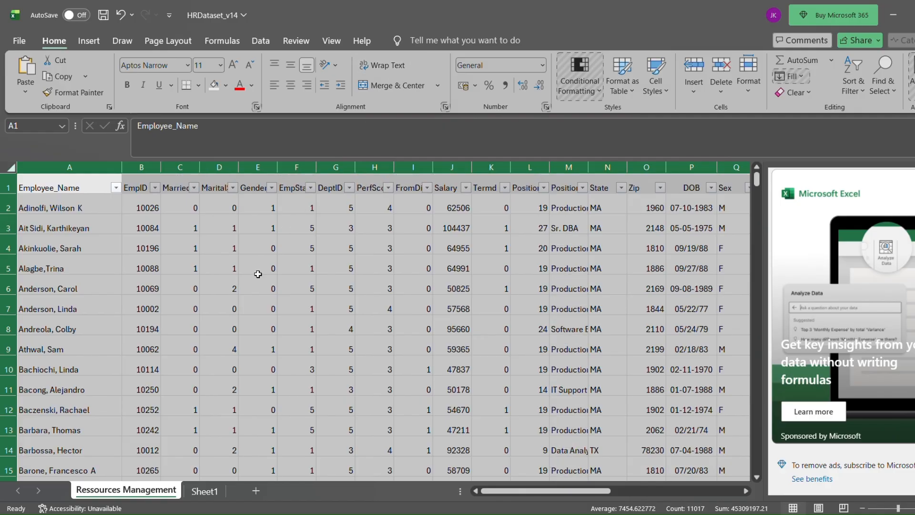
scroll(230, 307, down, 11)
scroll(230, 306, up, 11)
click(388, 66)
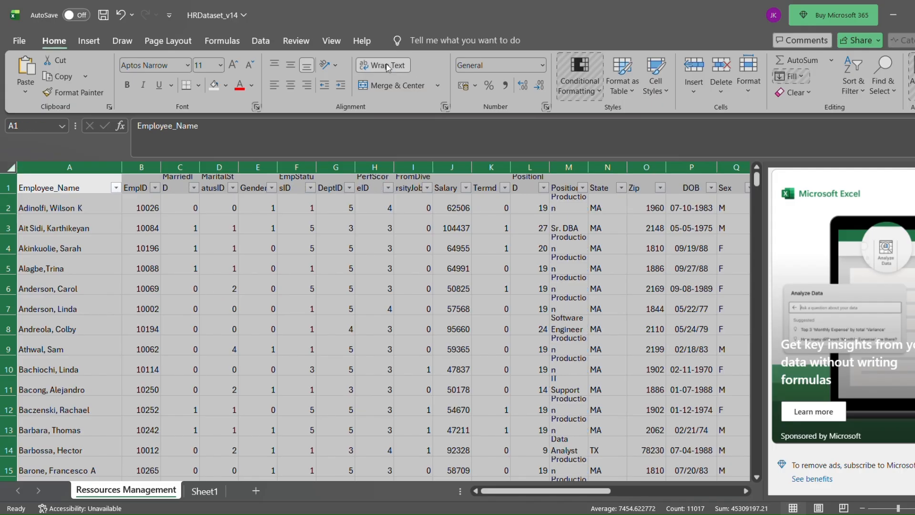
click(388, 66)
click(389, 66)
click(389, 66)
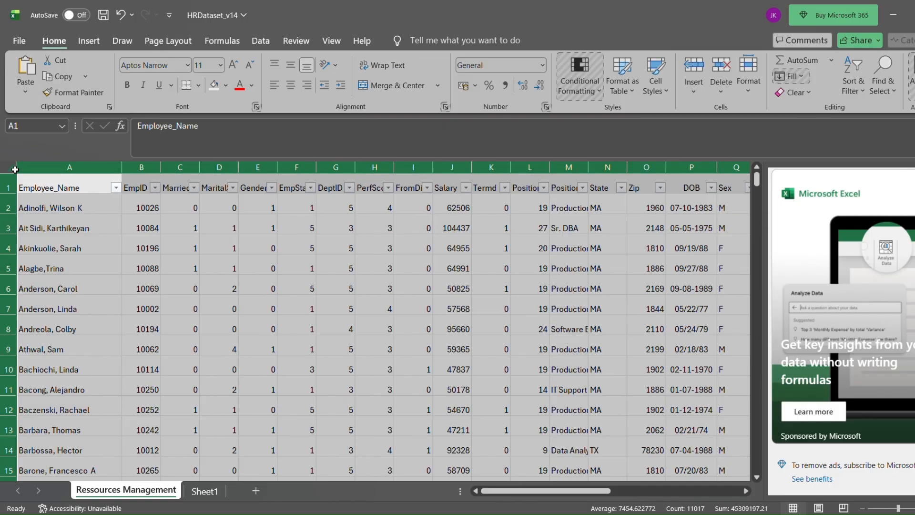
Fill the entire header row 1 with blue.
scroll(265, 269, down, 2)
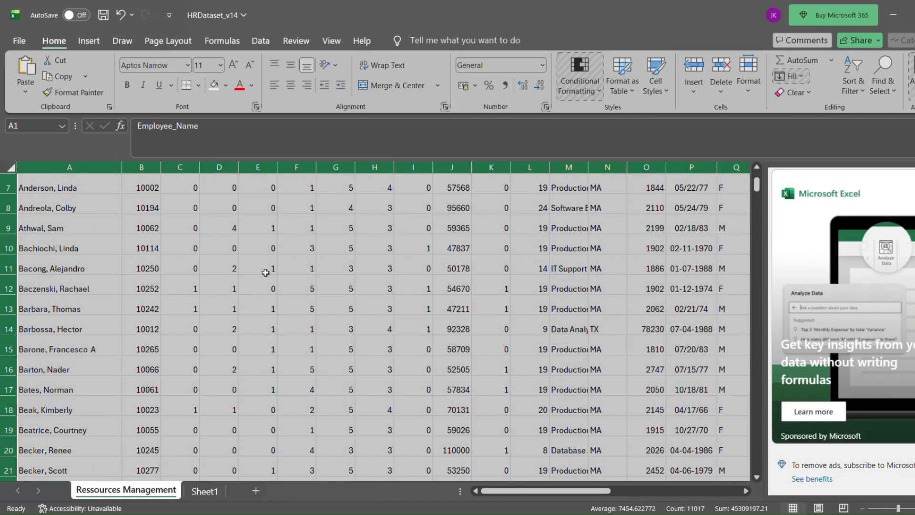
scroll(265, 269, up, 2)
scroll(268, 272, down, 10)
scroll(268, 272, up, 10)
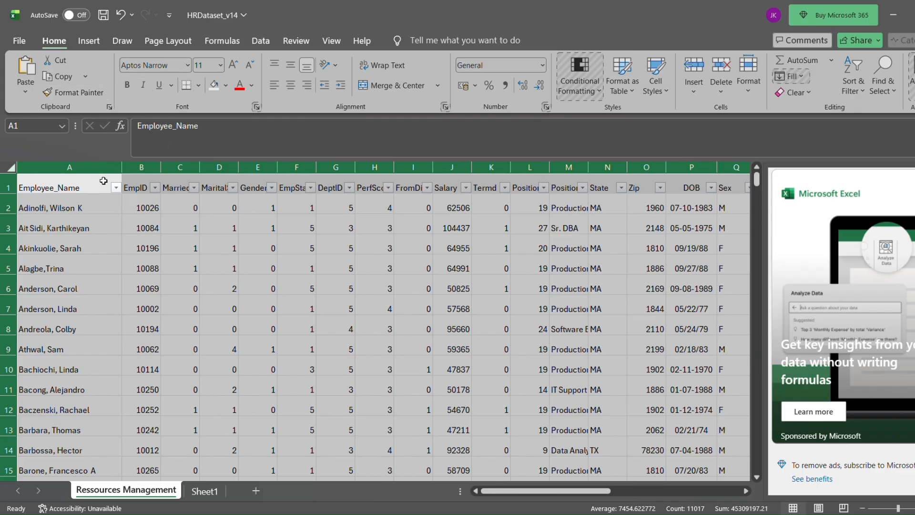
click(8, 187)
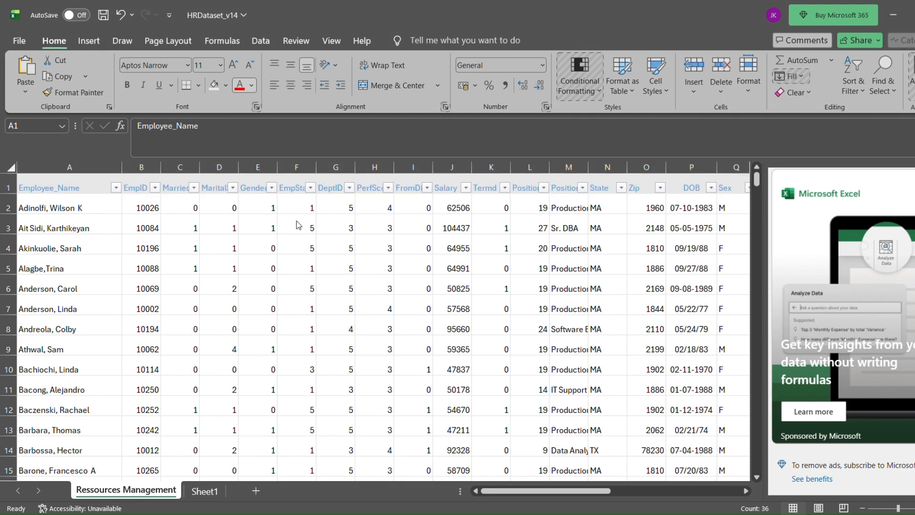
click(218, 85)
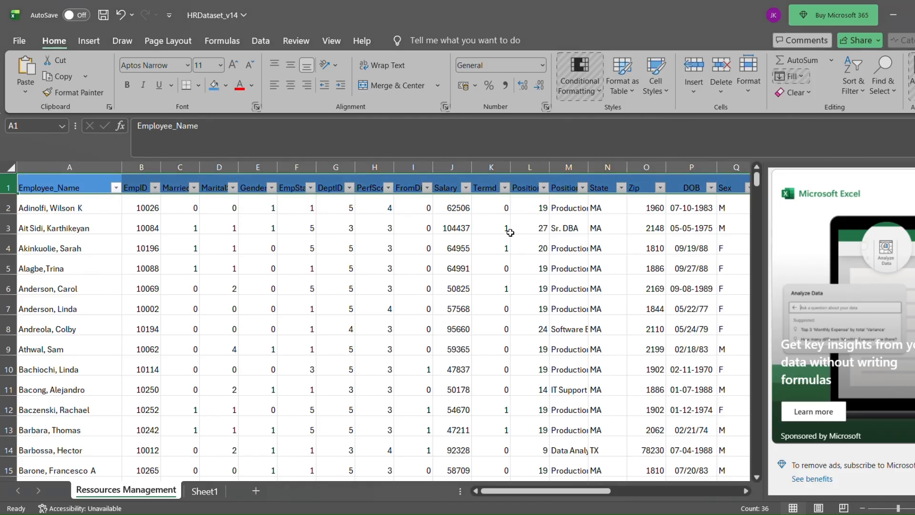
Widen column C enough to show the full MarriedID header.
scroll(204, 347, down, 3)
scroll(205, 337, up, 3)
drag(200, 168, 217, 172)
click(186, 191)
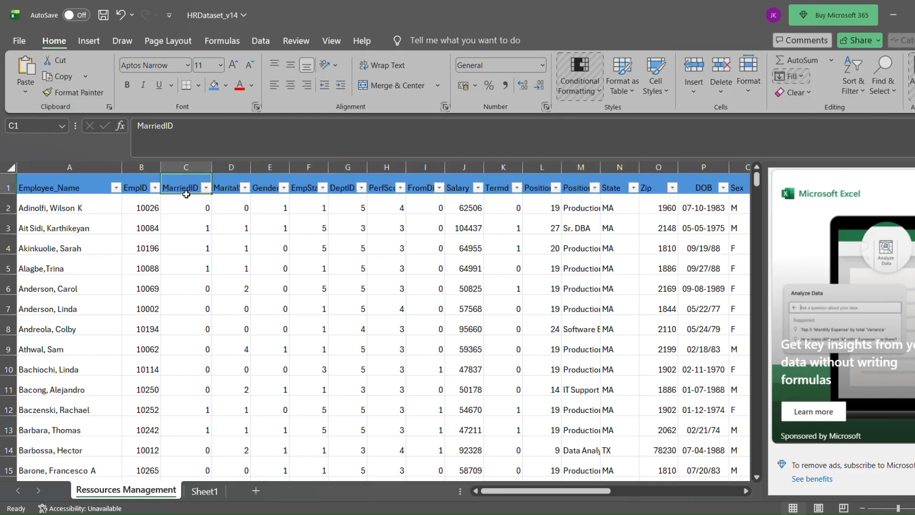
Examine the full header names from MaritalStatusID in column D through Termd in column K.
click(235, 189)
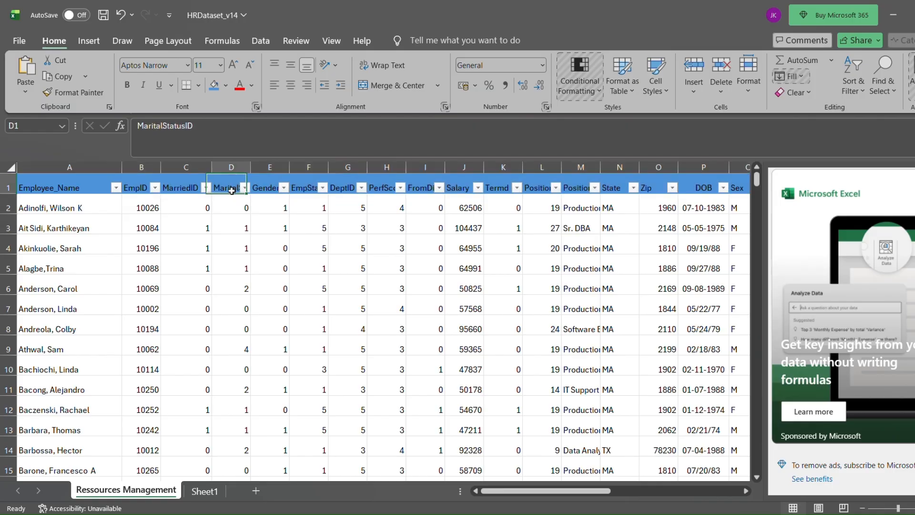
click(269, 188)
click(310, 189)
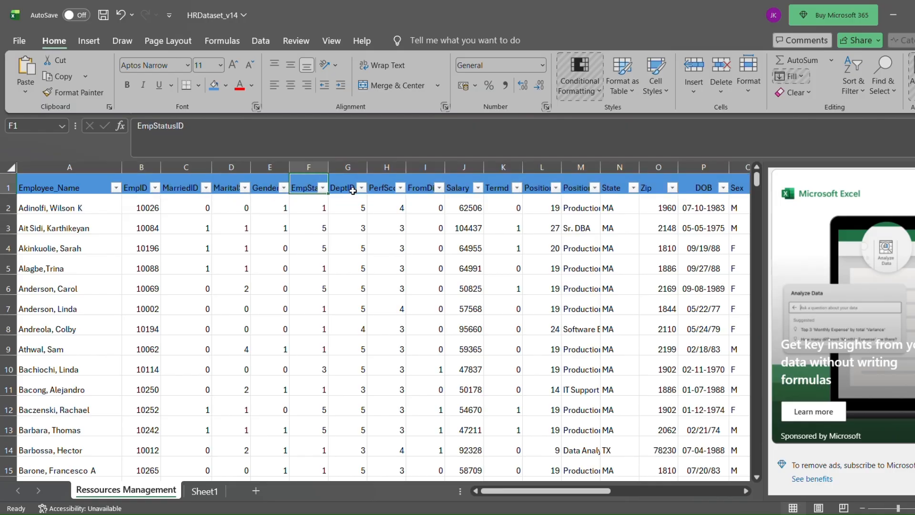
click(351, 189)
click(387, 191)
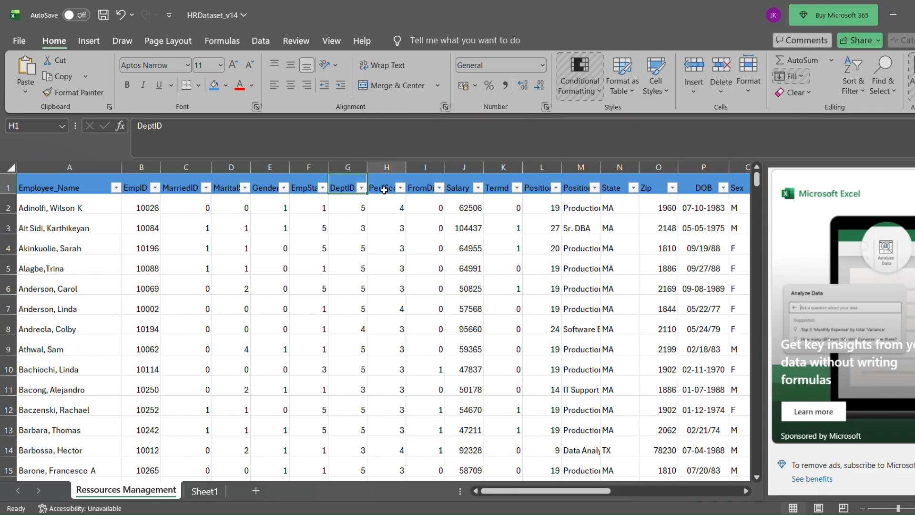
click(426, 191)
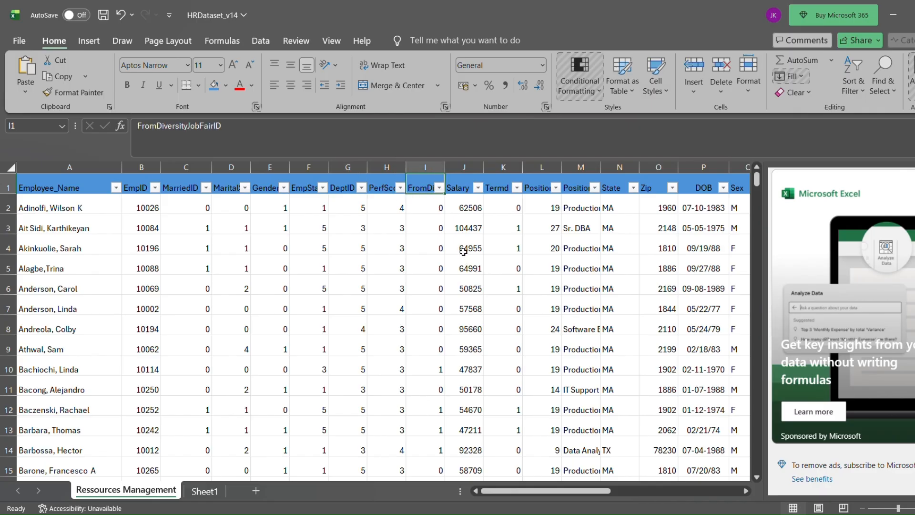
scroll(460, 250, down, 4)
scroll(470, 247, up, 4)
click(467, 191)
click(499, 191)
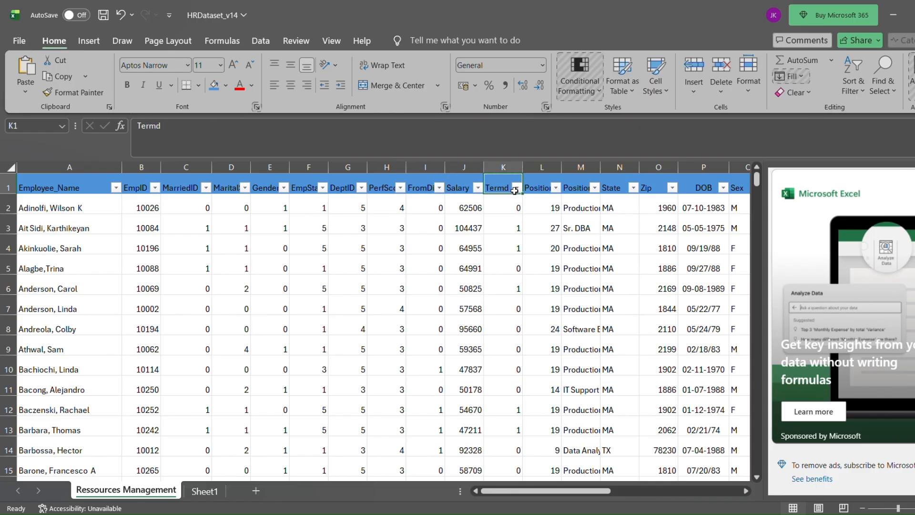
Widen the Position column M to show more of the job titles.
scroll(549, 365, down, 1)
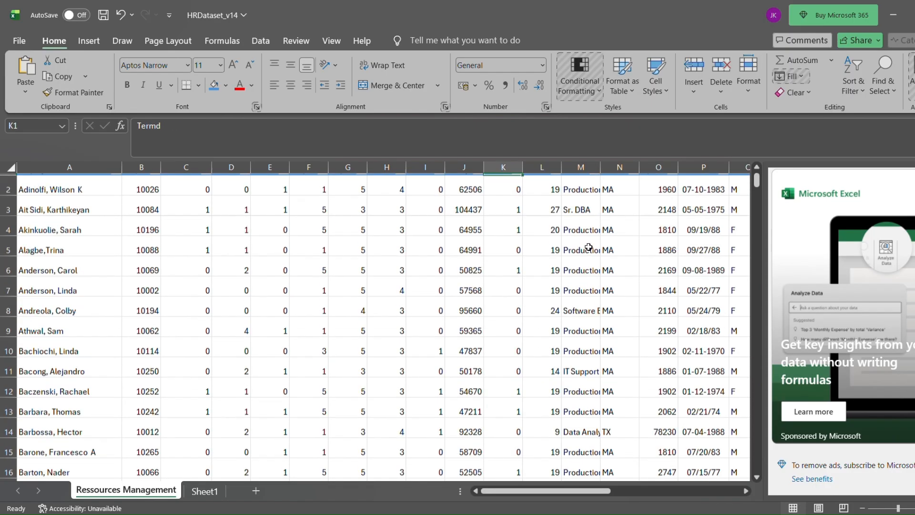
scroll(588, 232, up, 1)
click(579, 190)
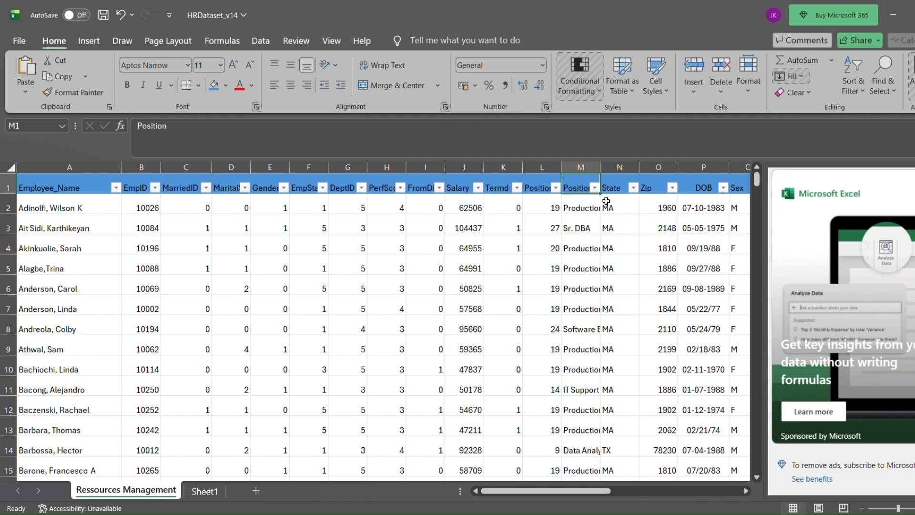
drag(601, 170, 622, 171)
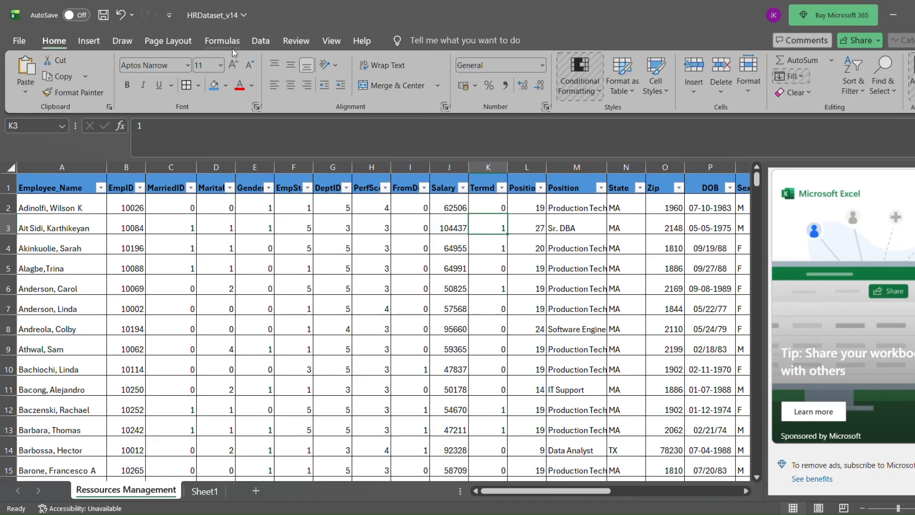
Copy the Employee_Name and EmpID columns from Ressources Management into Sheet1, starting at cell A1.
click(222, 41)
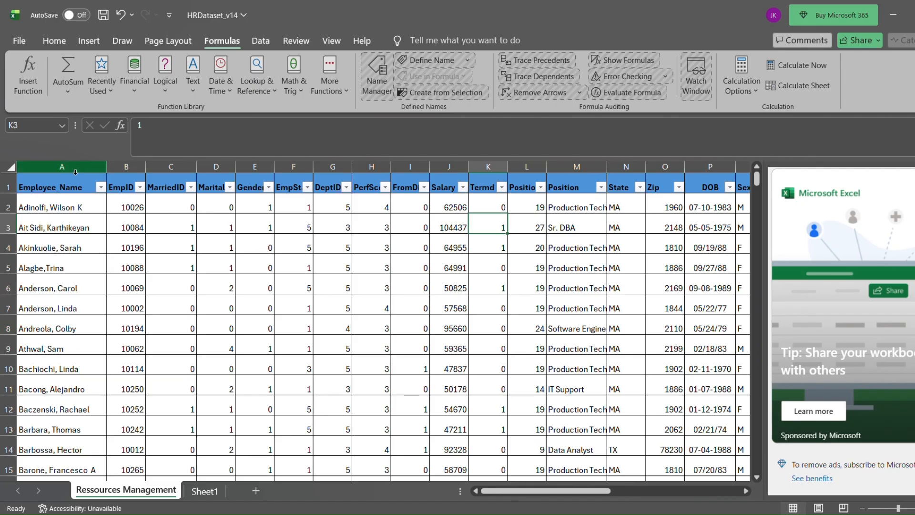
drag(76, 172, 119, 175)
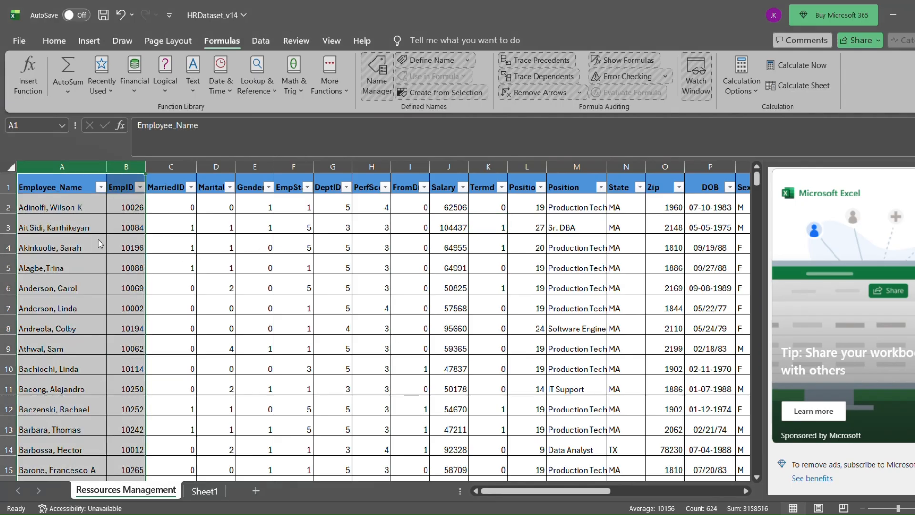
key(ctrl+c)
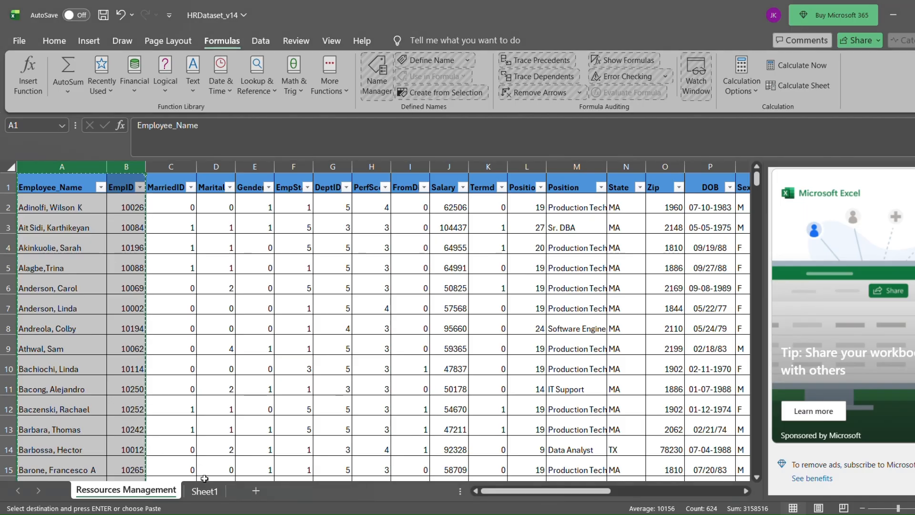
click(205, 490)
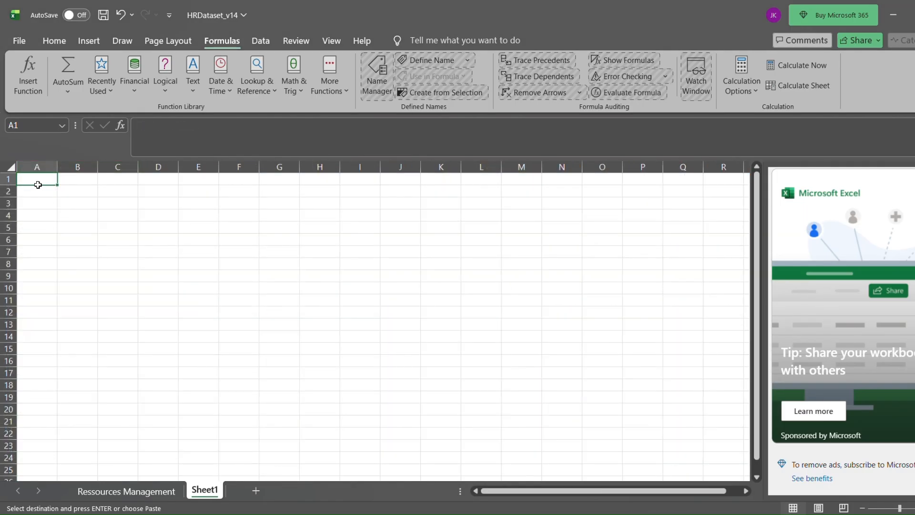
key(ctrl+v)
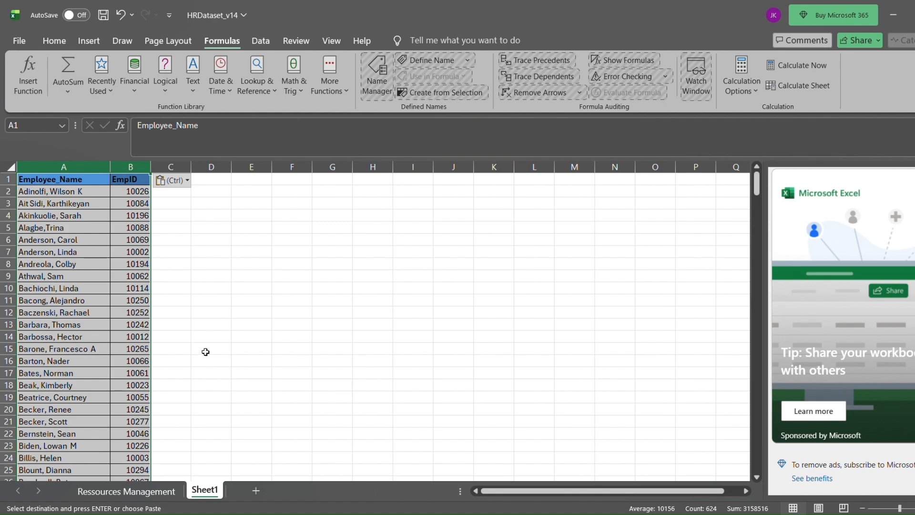
Check the Salary column in Ressources Management, and paste the copied name and ID columns over the same cells in Sheet1.
click(126, 491)
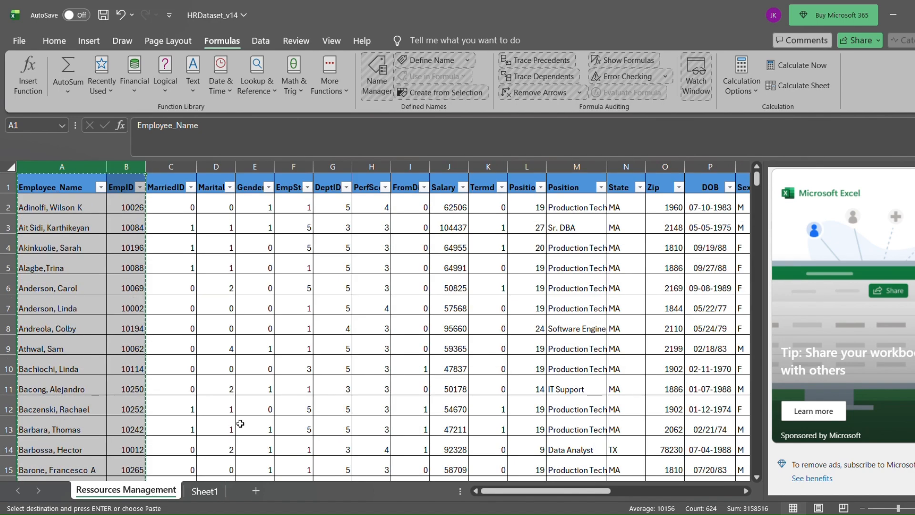
mouse_move(488, 492)
mouse_down()
mouse_move(498, 493)
mouse_move(488, 494)
mouse_up()
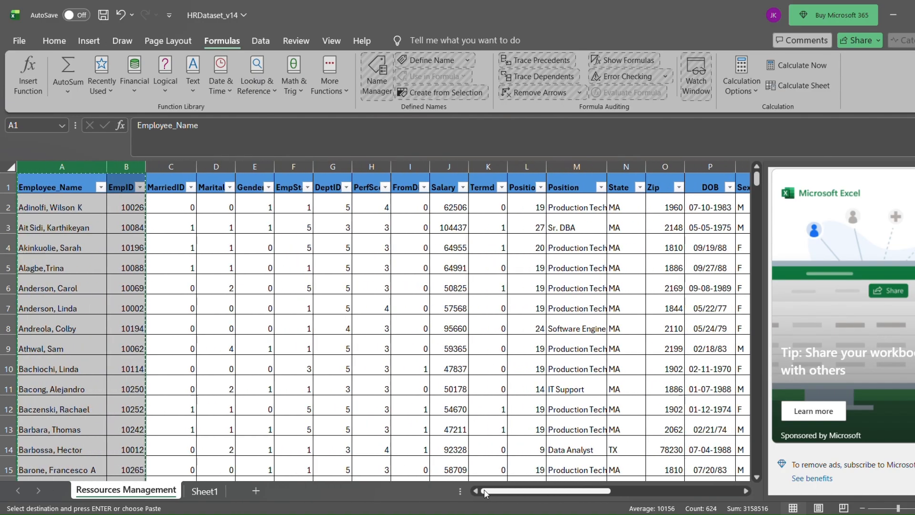
click(455, 208)
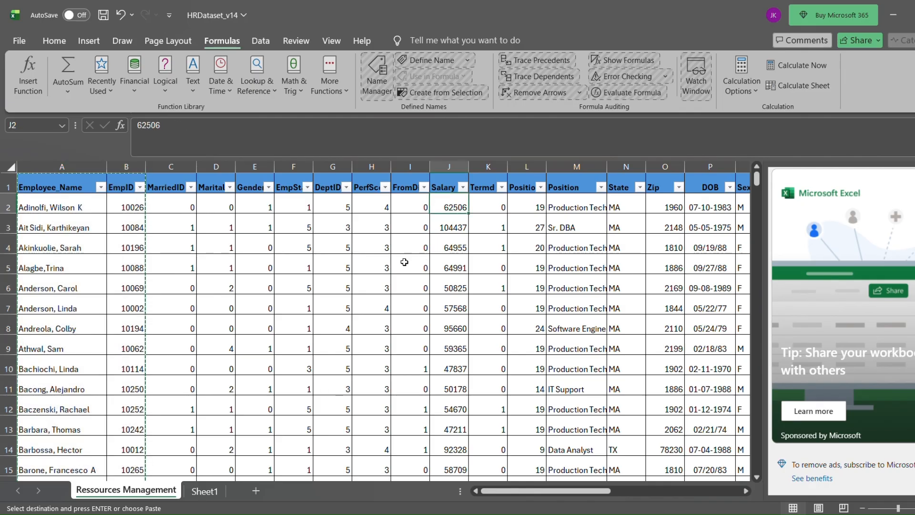
click(204, 490)
key(ctrl+v)
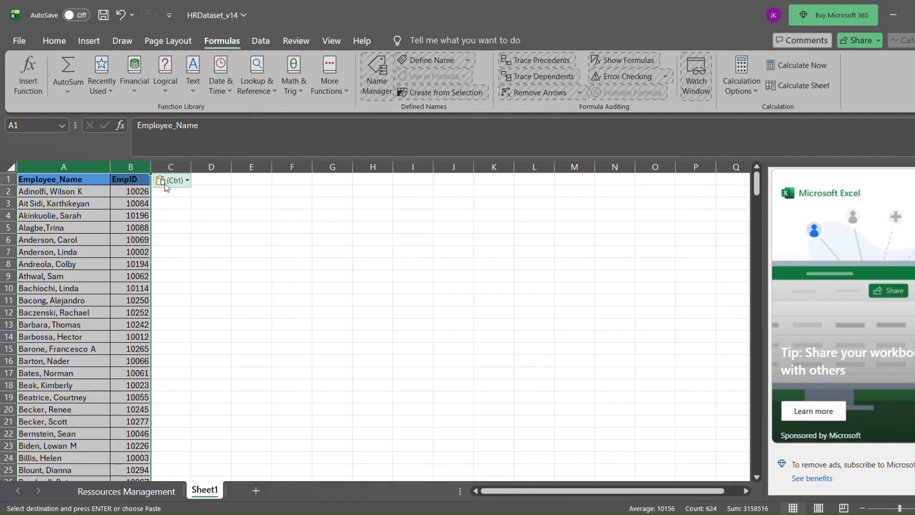
click(180, 204)
click(141, 181)
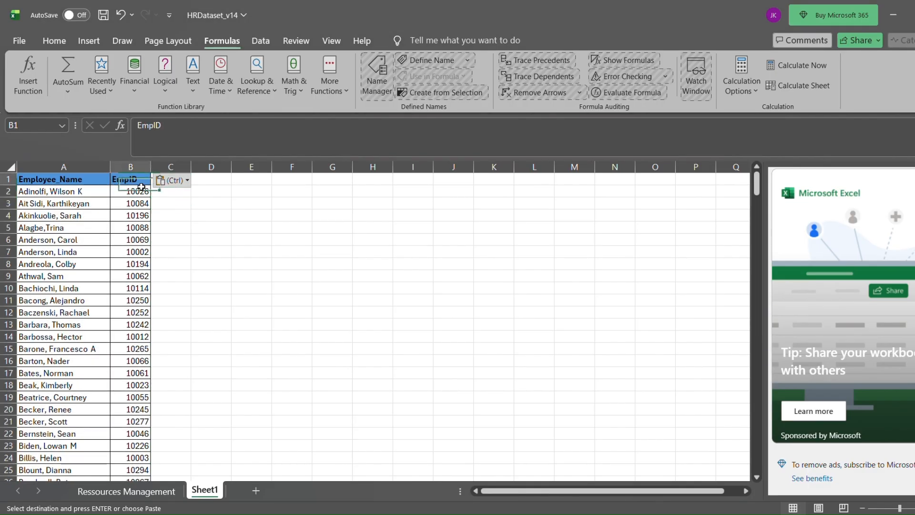
Copy the Salary header from Ressources Management into cell C1 of Sheet1.
key(ctrl+plus)
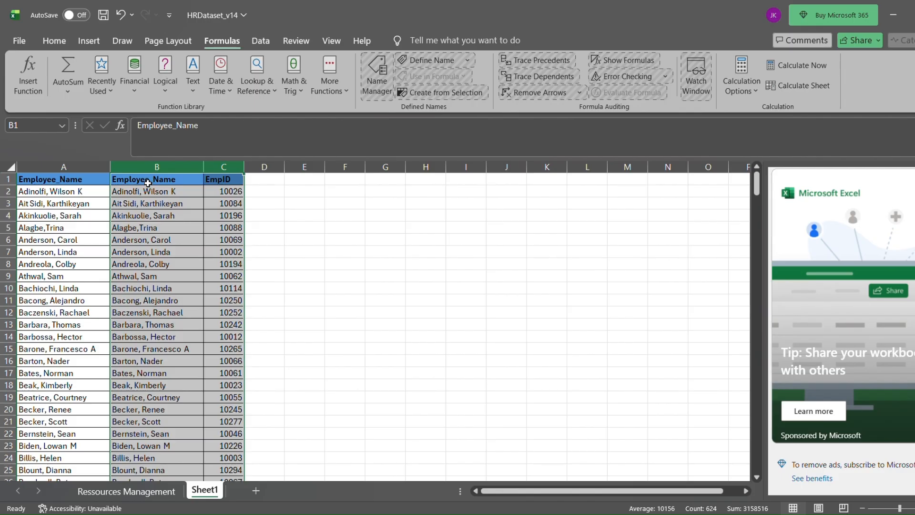
key(ctrl+z)
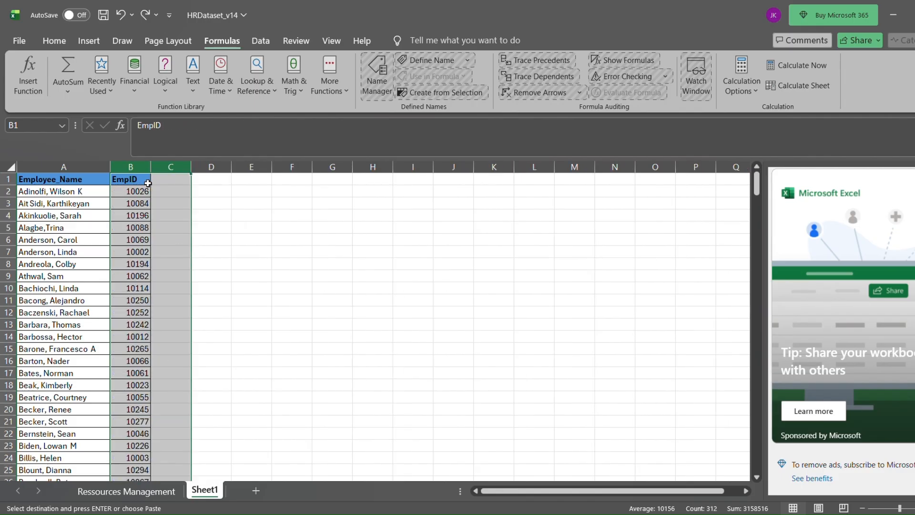
click(173, 184)
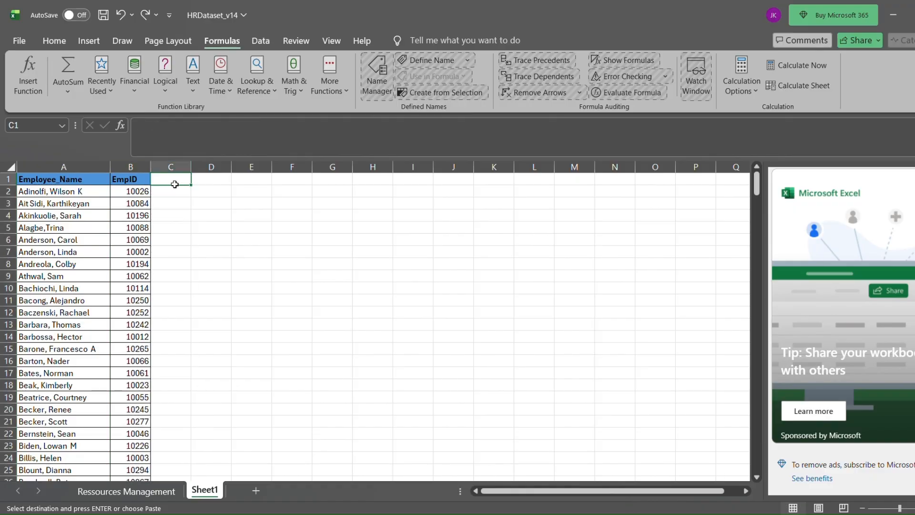
click(126, 491)
click(440, 190)
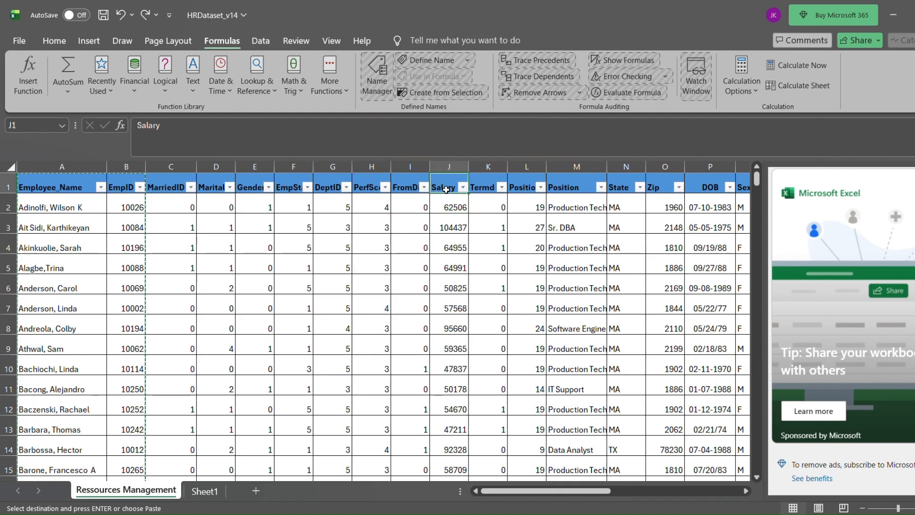
click(198, 493)
key(ctrl+v)
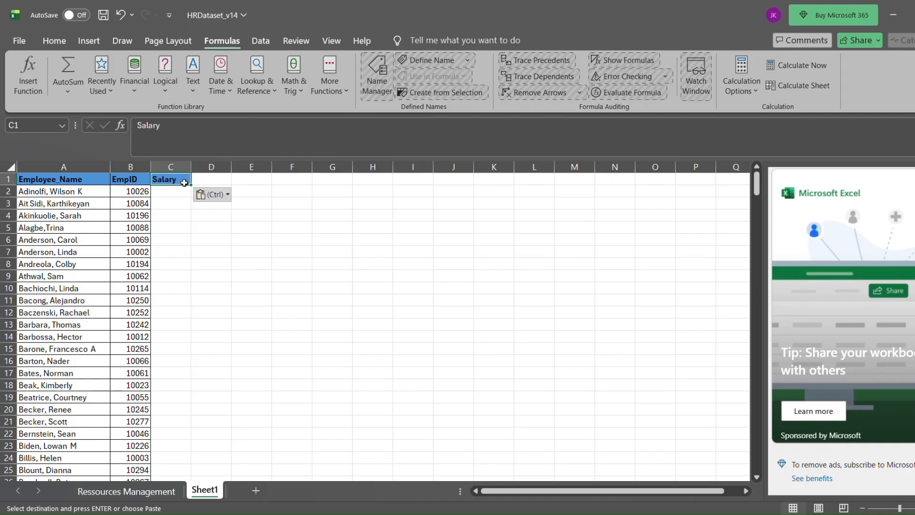
Enter =VLOOKUP(A2,'Ressources Management'!B:J,9,0) in cell C2 of Sheet1.
double_click(174, 196)
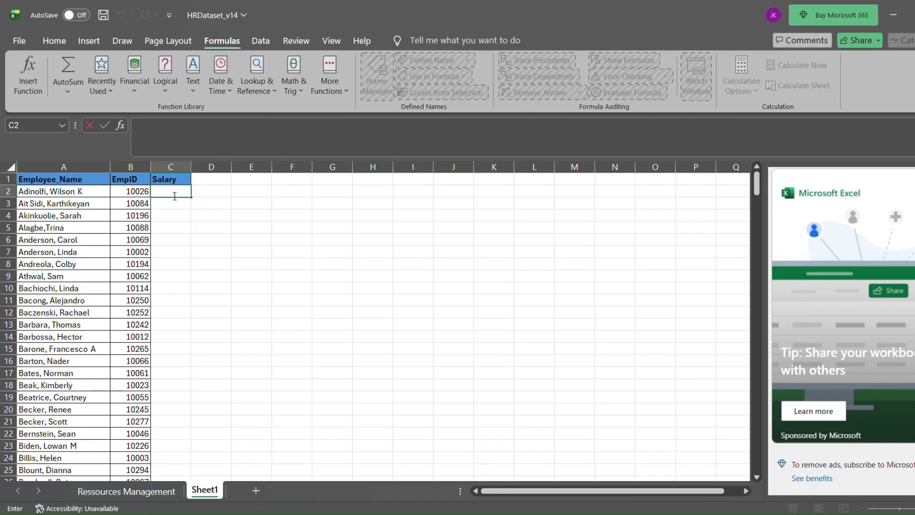
text(=V)
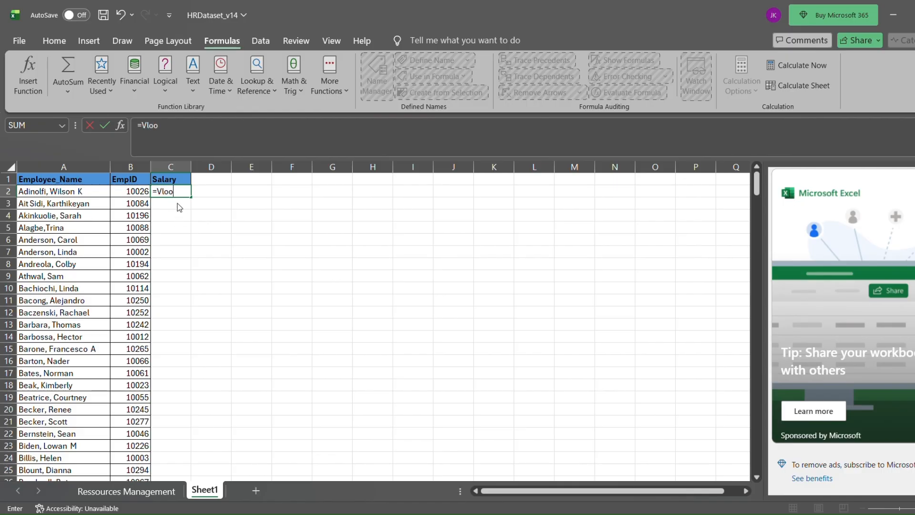
text(loo)
key(Tab)
click(62, 196)
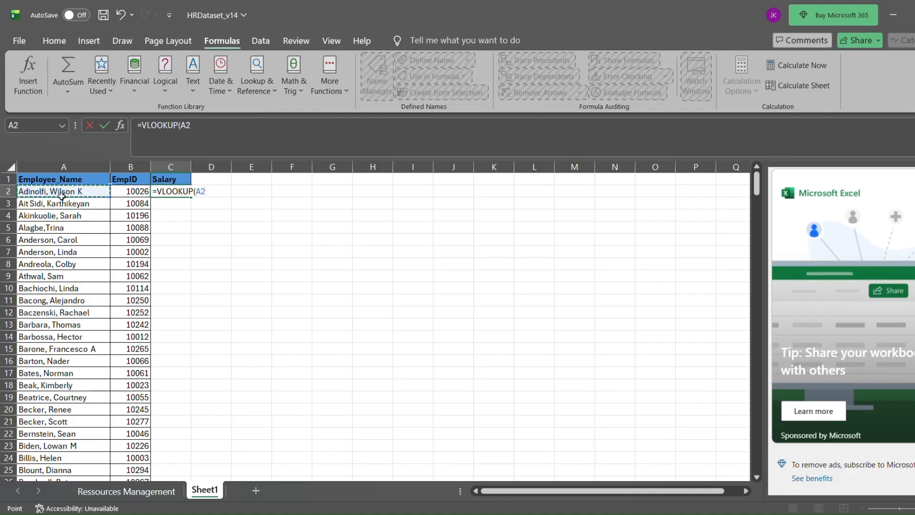
text(,)
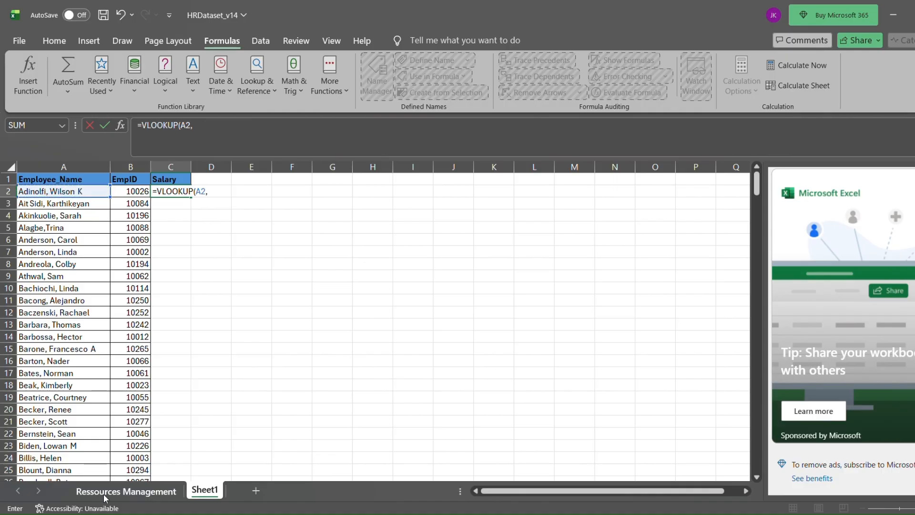
click(104, 494)
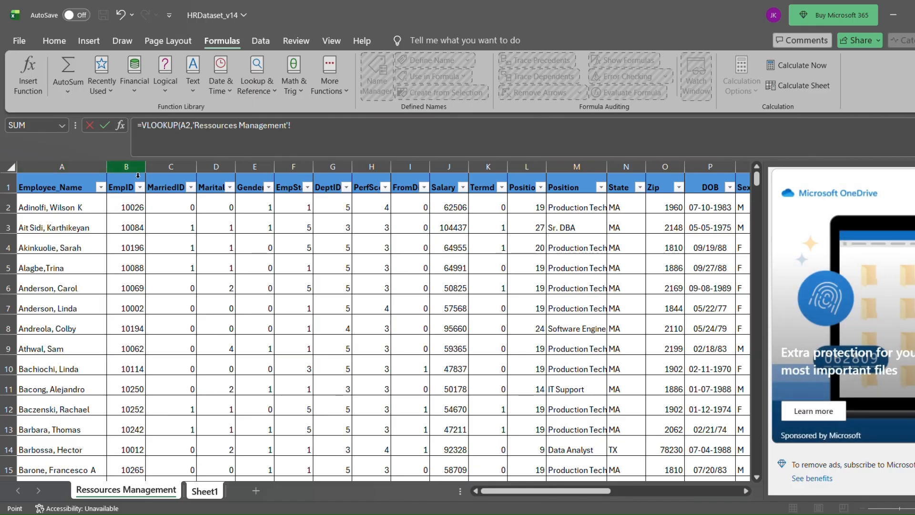
drag(138, 175, 243, 197)
drag(268, 208, 459, 241)
click(335, 132)
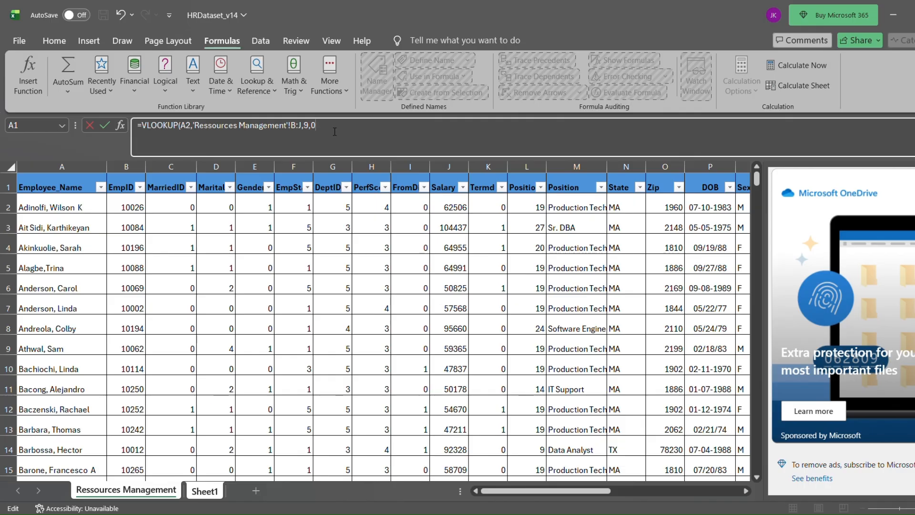
key(Return)
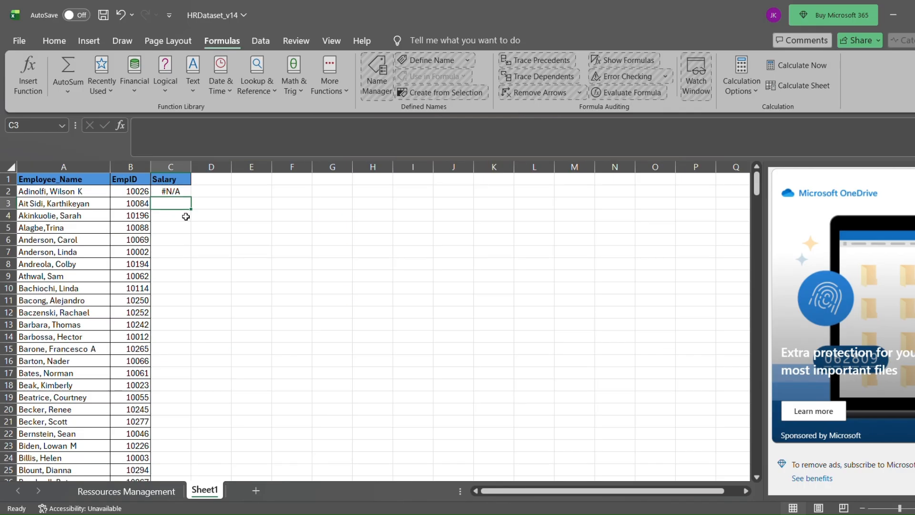
Widen column C and replace the formula in C2 with =VLOOKUP(B2,'Ressources Management'!A:J,10,0).
drag(191, 166, 214, 167)
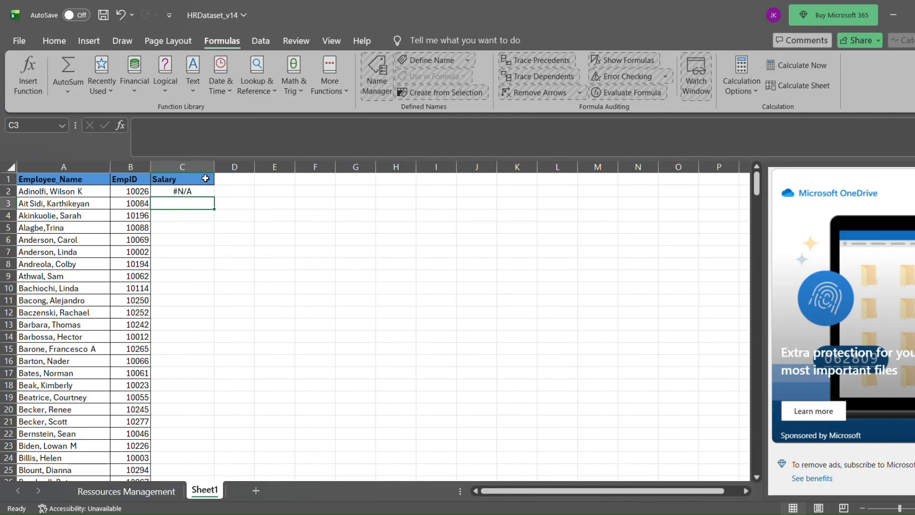
click(193, 192)
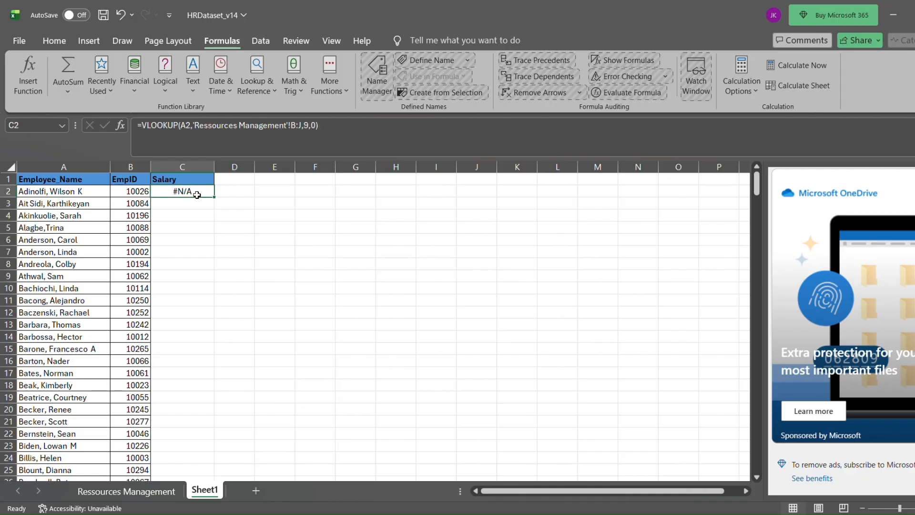
key(BackSpace)
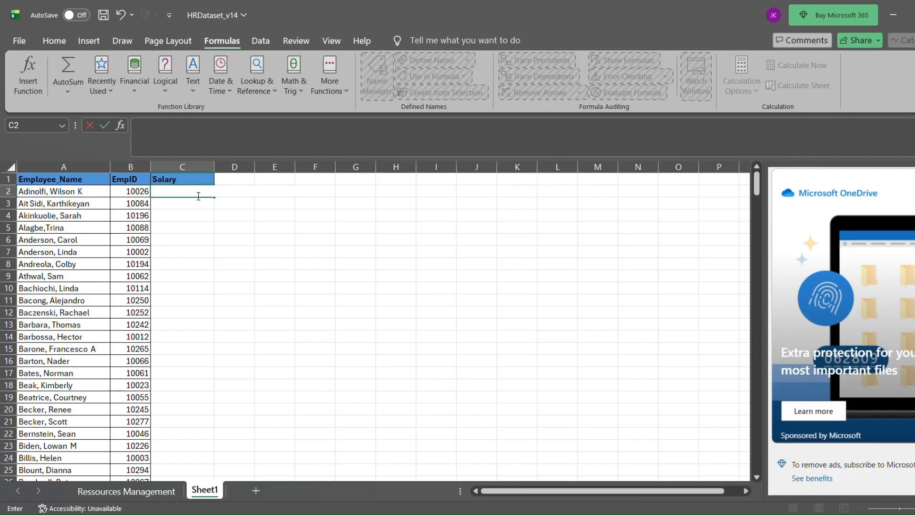
text(=V)
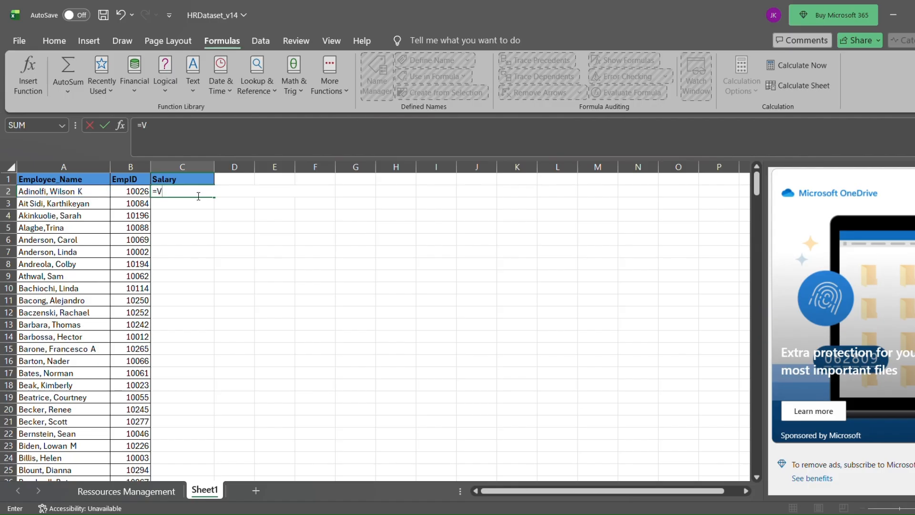
text(l)
key(Tab)
click(138, 196)
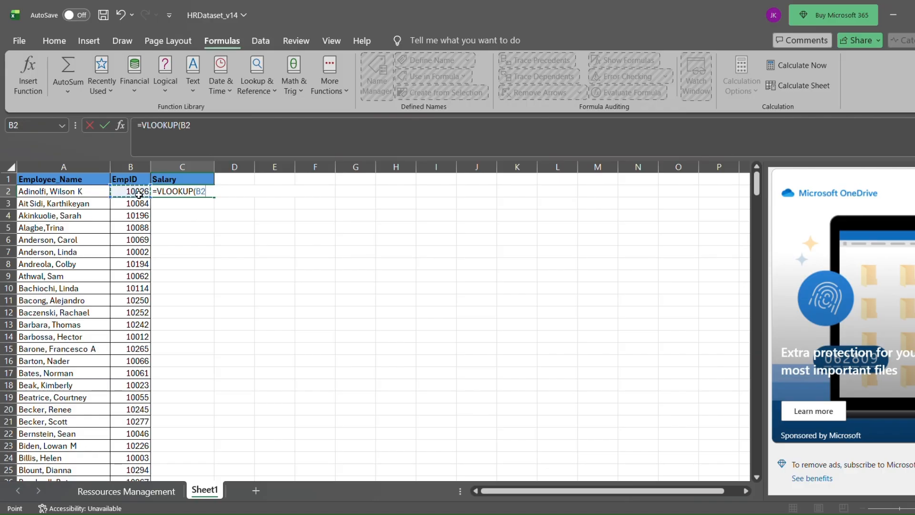
click(208, 133)
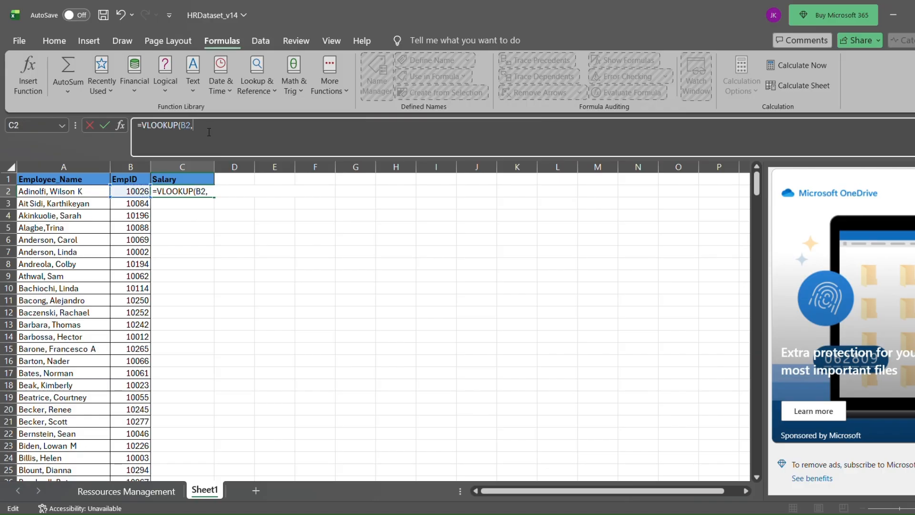
click(127, 490)
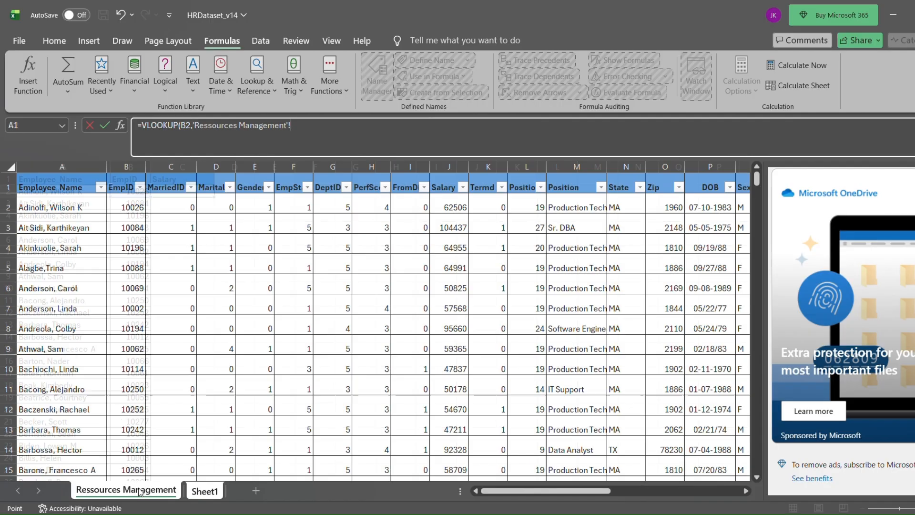
drag(67, 167, 446, 209)
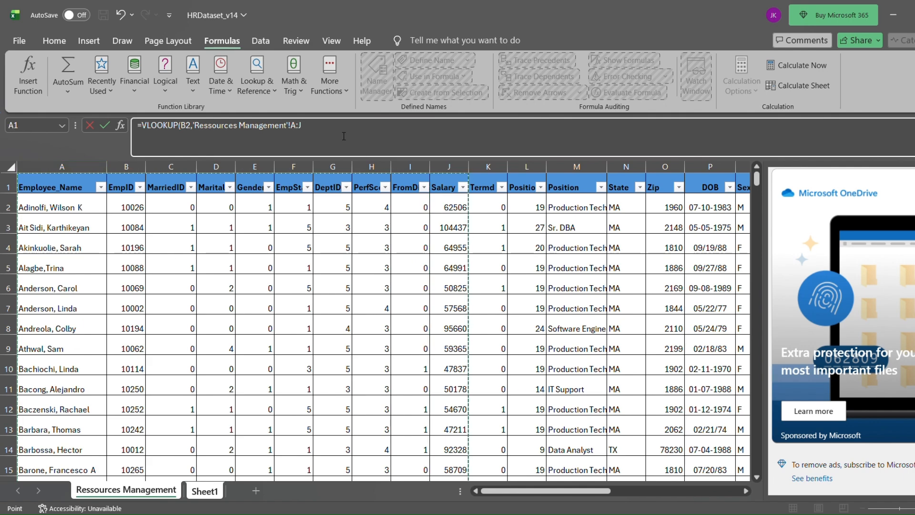
text(,10,0)
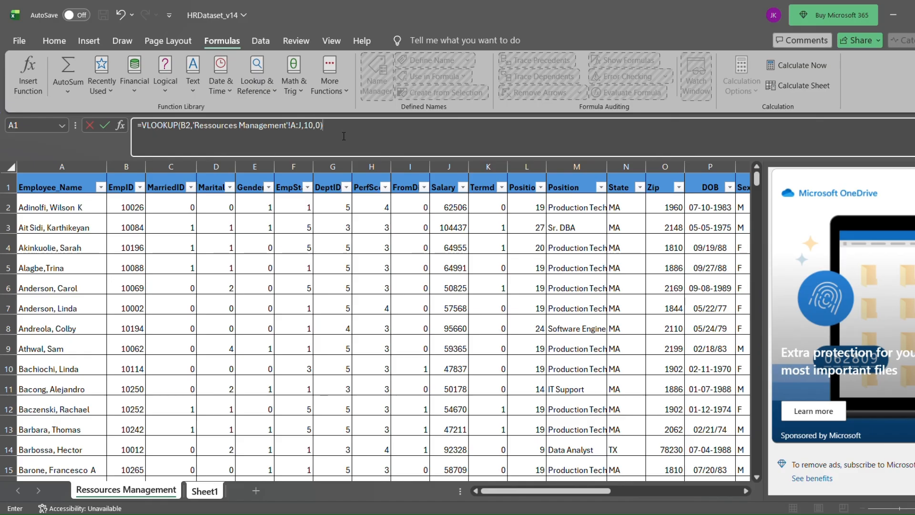
key(Return)
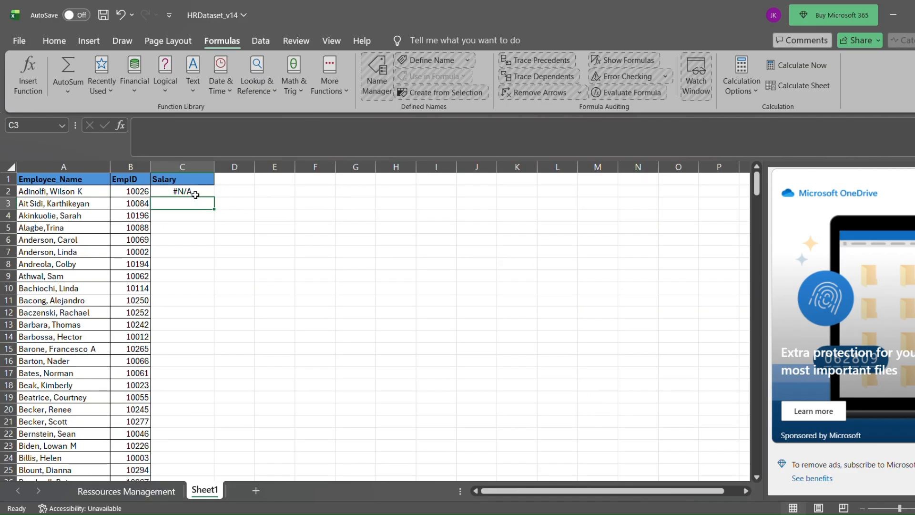
Widen the Salary column C further and fill the C2 lookup formula down through all employee rows.
click(193, 193)
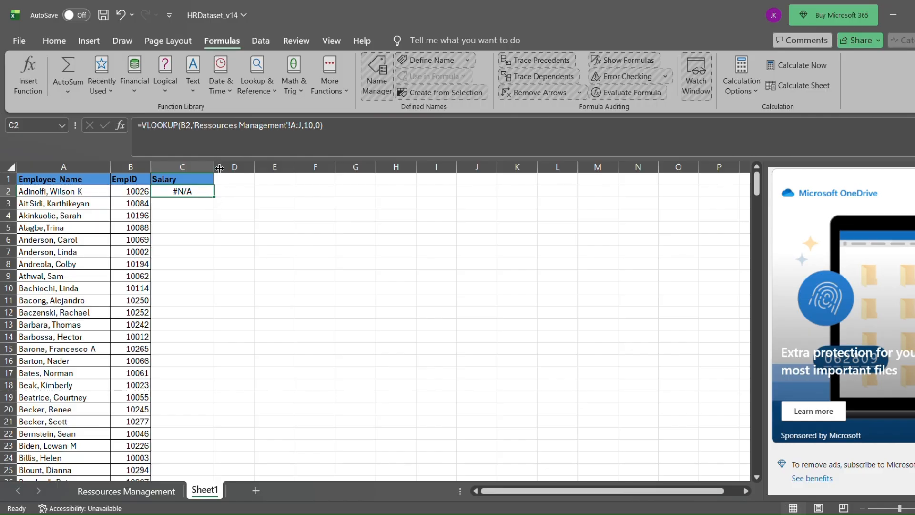
drag(219, 168, 231, 172)
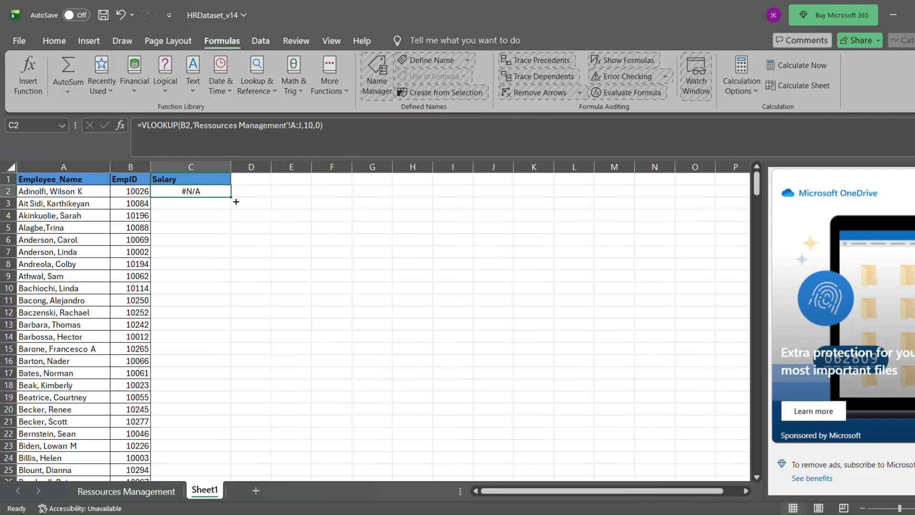
double_click(236, 202)
scroll(197, 404, down, 5)
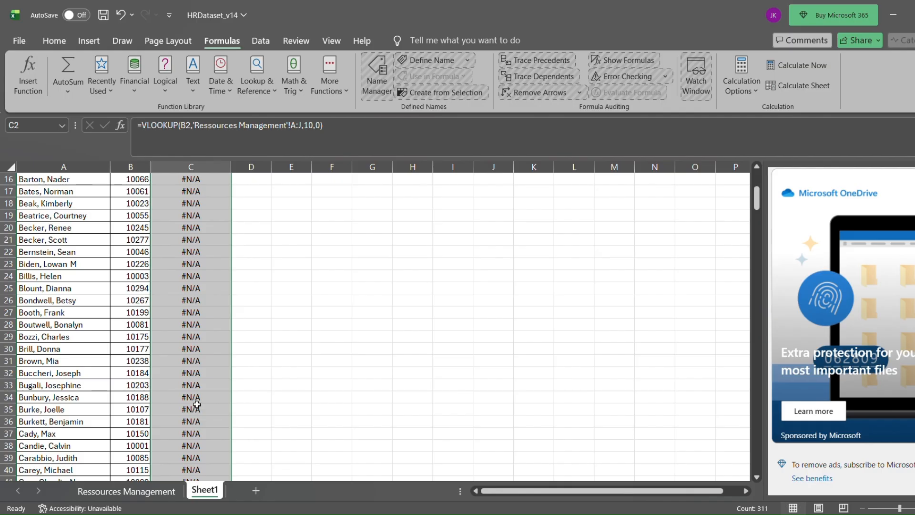
scroll(197, 404, down, 12)
scroll(201, 398, up, 17)
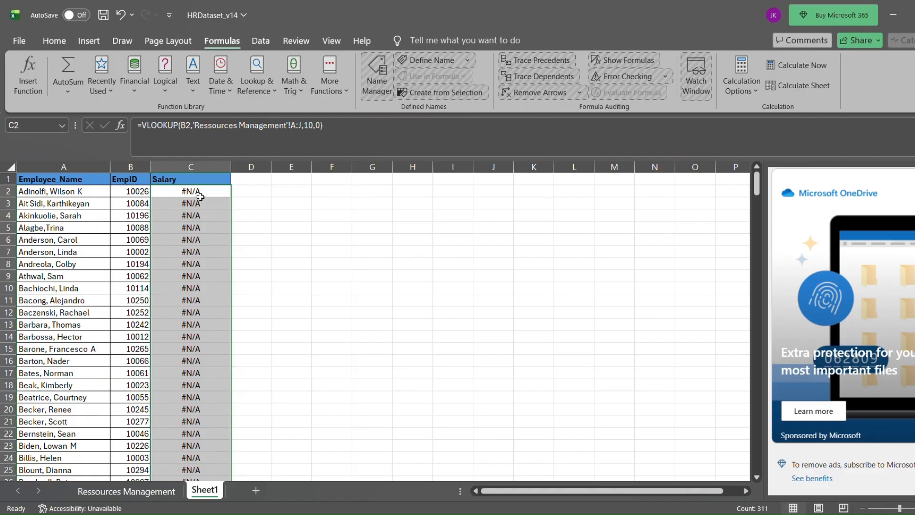
Copy the whole Salary column C in Sheet1 and paste it over itself as values only.
click(205, 181)
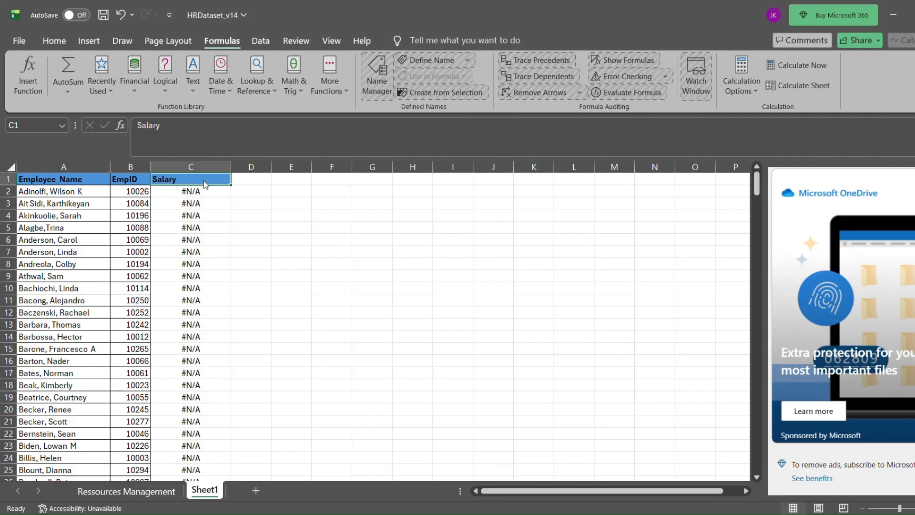
key(ctrl+c)
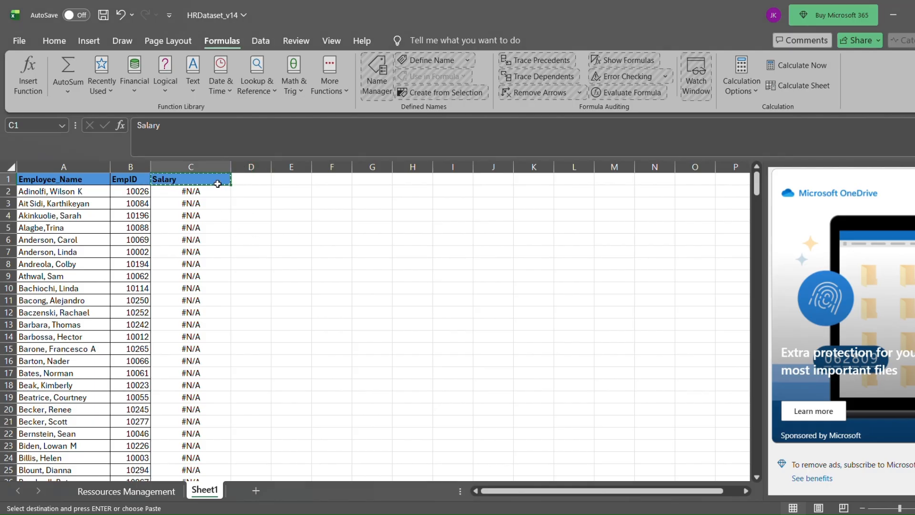
key(ctrl+space)
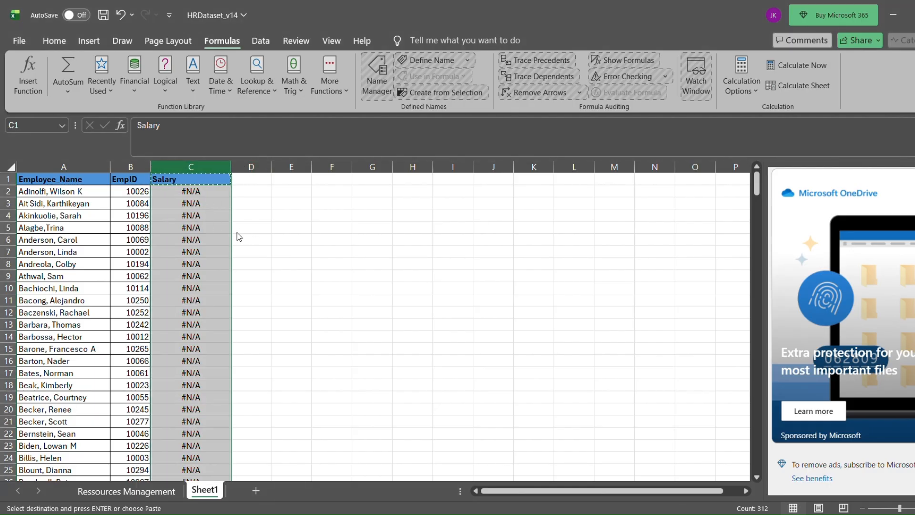
key(ctrl+c)
key(ctrl+v)
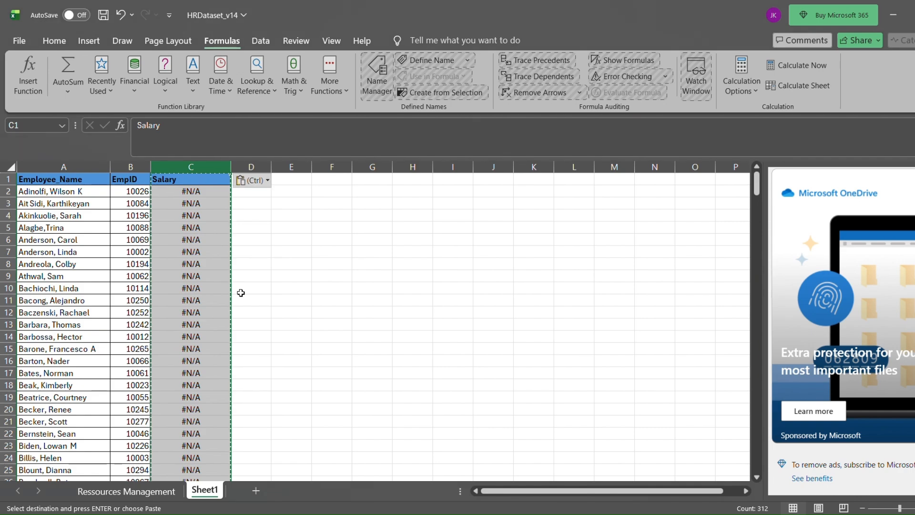
click(215, 205)
click(210, 228)
click(212, 244)
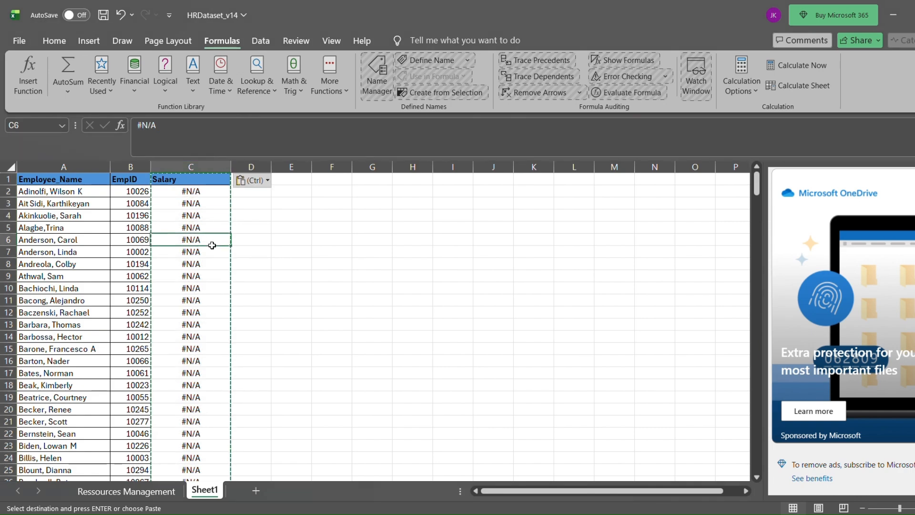
Replace the contents of C2 in Sheet1 with =VLOOKUP(B2,'Ressources Management'!B:J,9,0).
click(210, 194)
key(BackSpace)
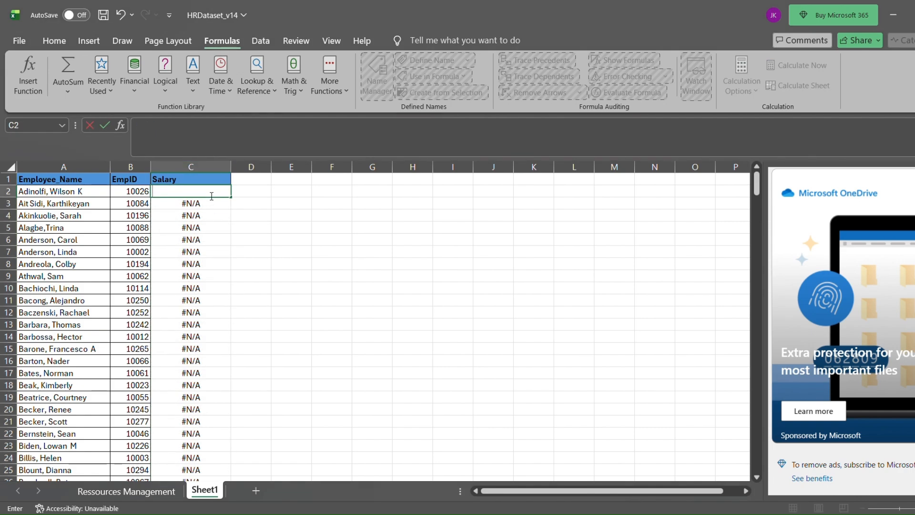
text(=V)
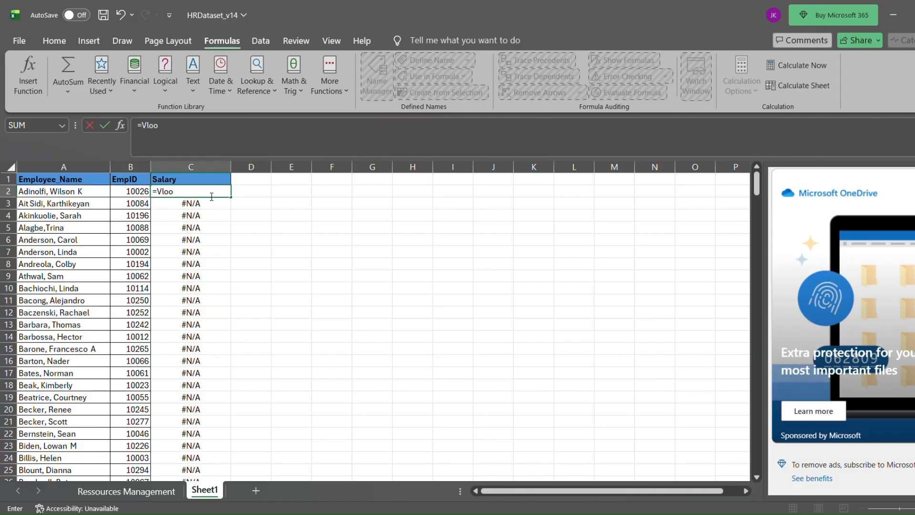
text(loo)
key(Tab)
click(132, 193)
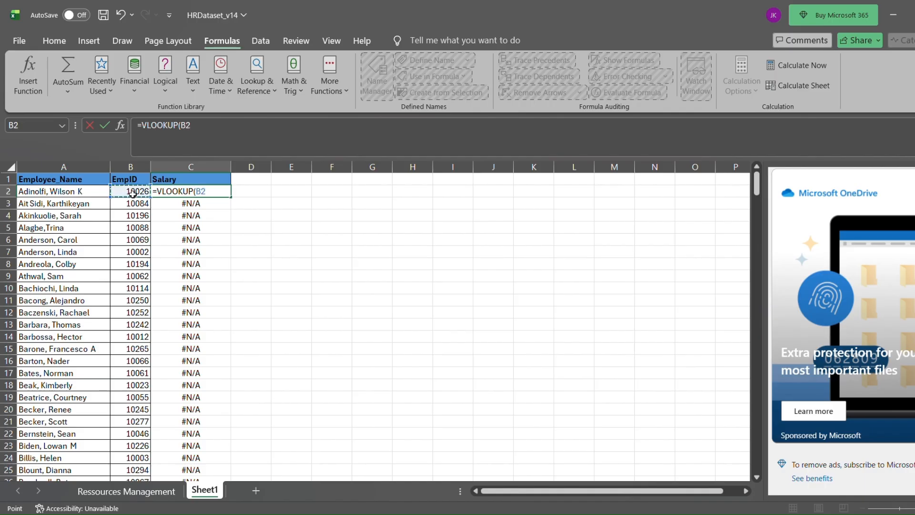
click(200, 130)
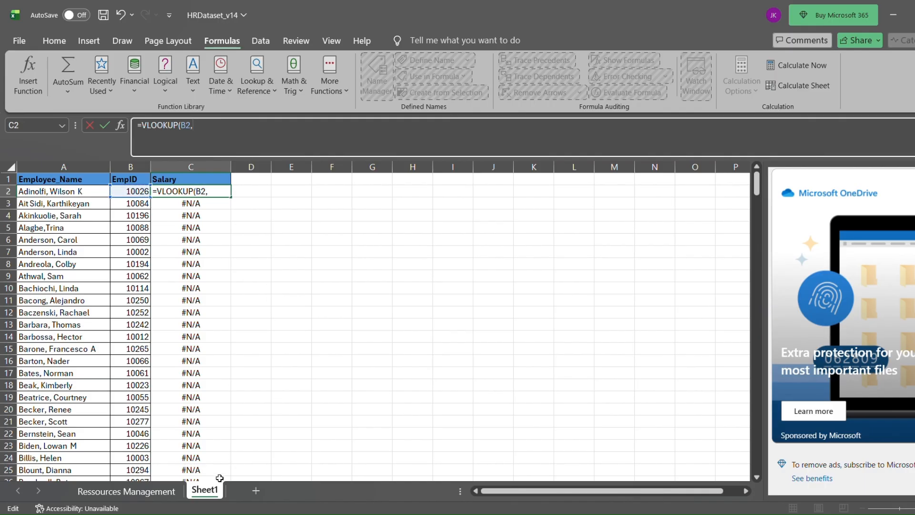
click(172, 494)
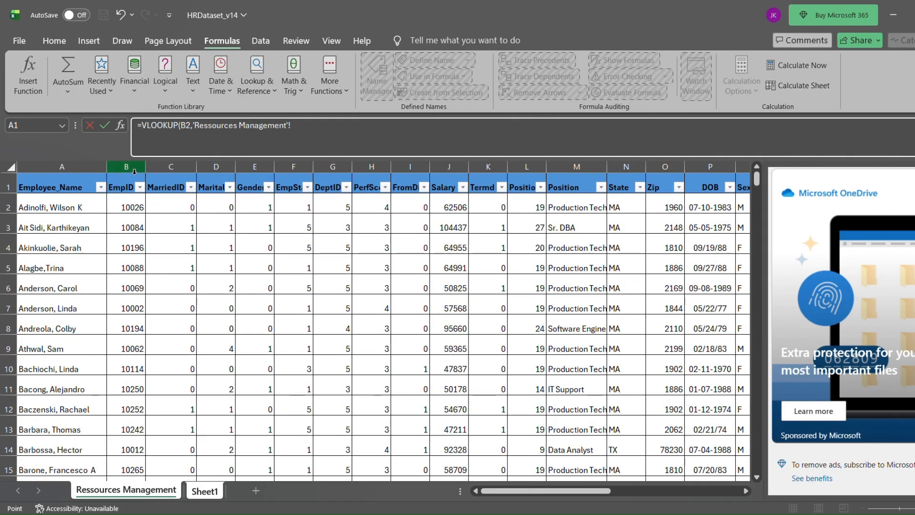
drag(130, 166, 442, 214)
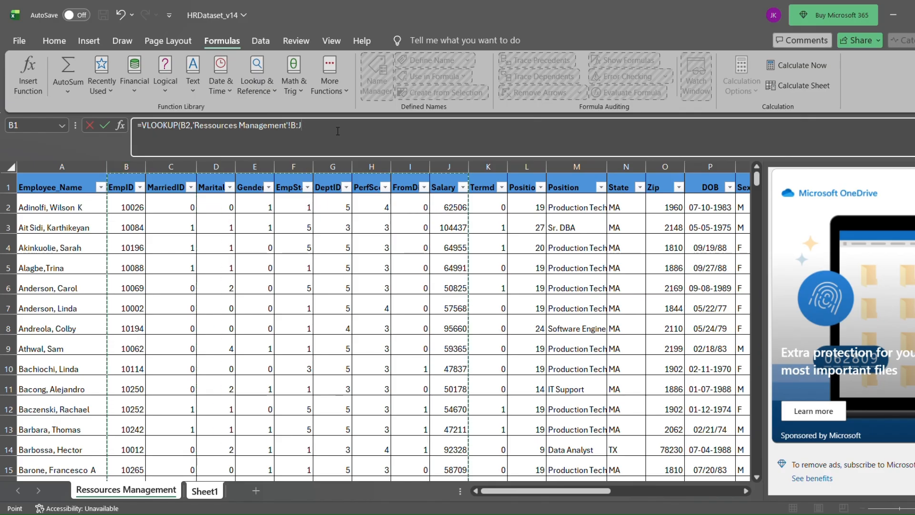
text(,9,0p))
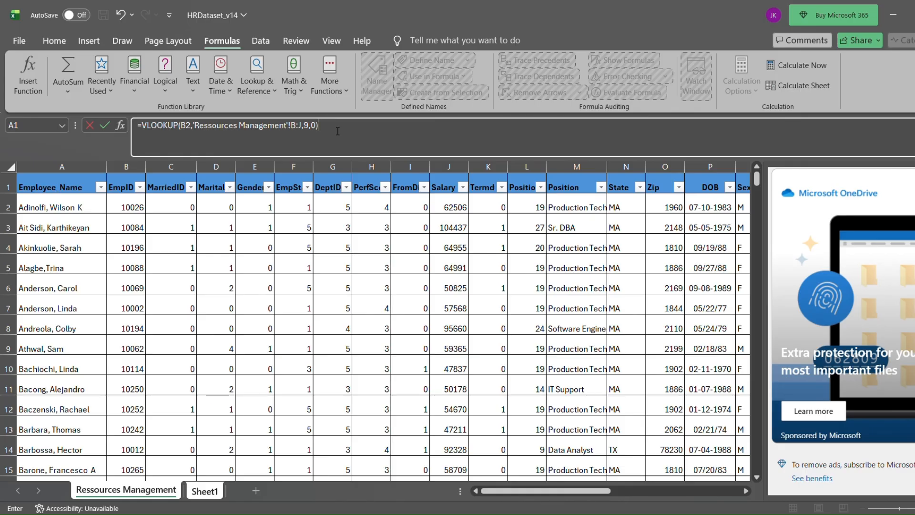
key(Return)
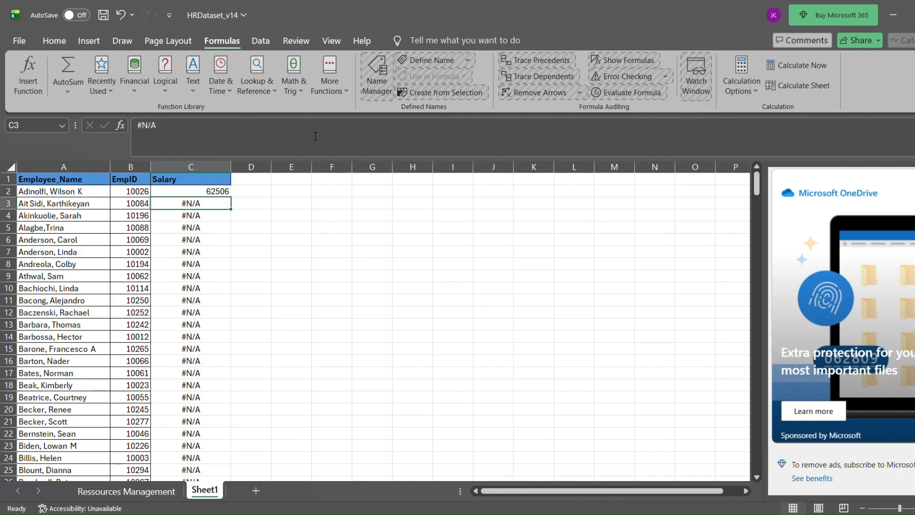
Fill the corrected C2 salary lookup down through all employee rows of column C.
click(214, 193)
double_click(235, 203)
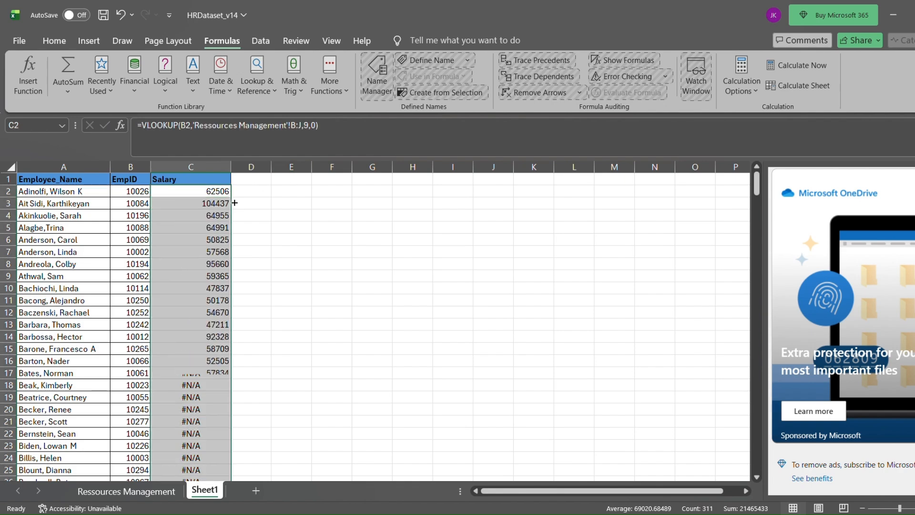
scroll(228, 344, down, 1)
scroll(228, 345, up, 1)
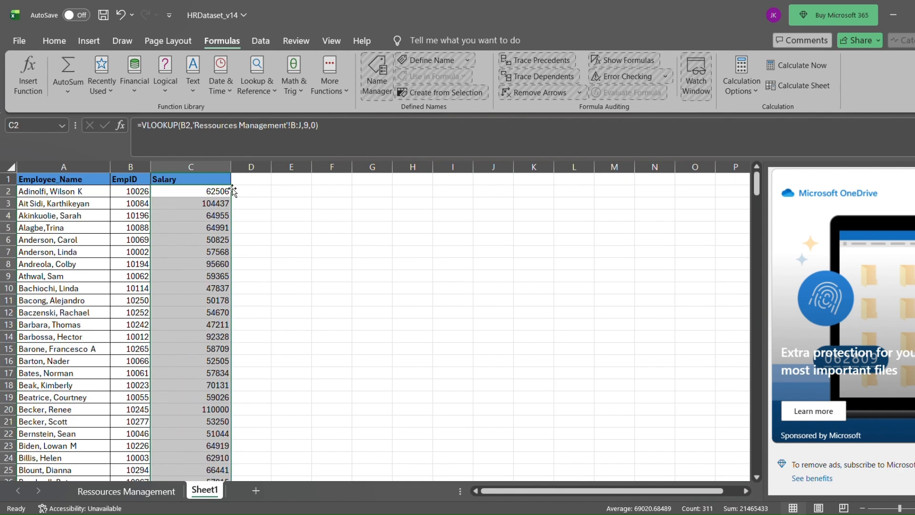
Copy the salary results in C2:C312 and paste them over themselves as values only.
click(229, 193)
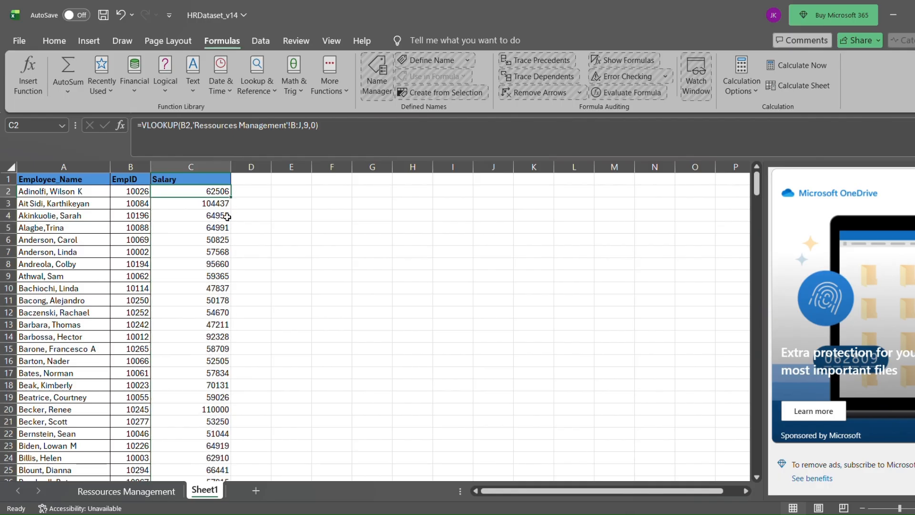
scroll(223, 248, down, 7)
scroll(215, 306, up, 7)
key(ctrl+shift+Down)
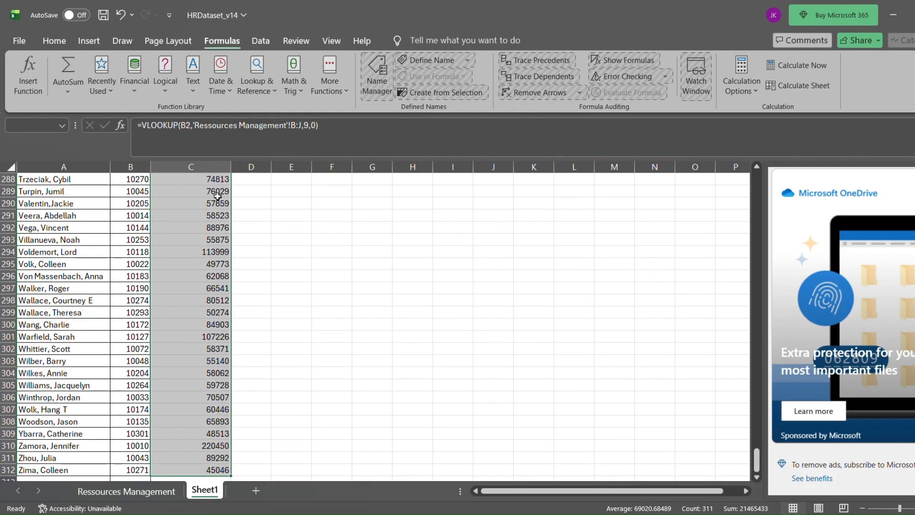
scroll(216, 204, up, 5)
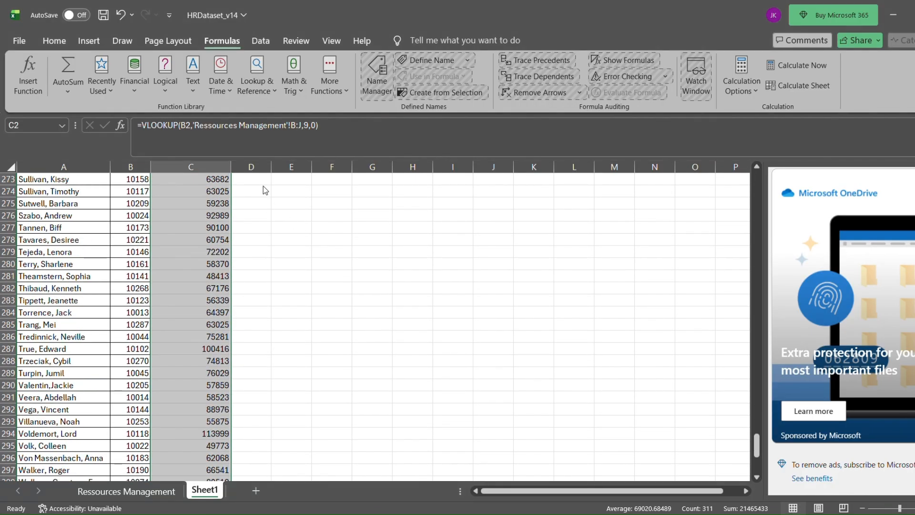
key(ctrl+c)
scroll(261, 190, up, 20)
key(ctrl+shift+v)
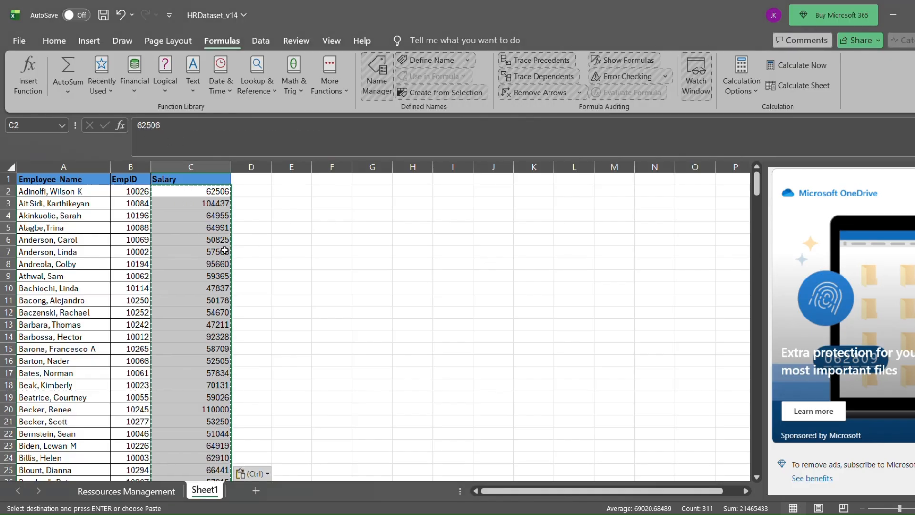
Bring Position and EmploymentStatus from Ressources Management into columns D and E of Sheet1, pasting the employment statuses as values only.
click(167, 488)
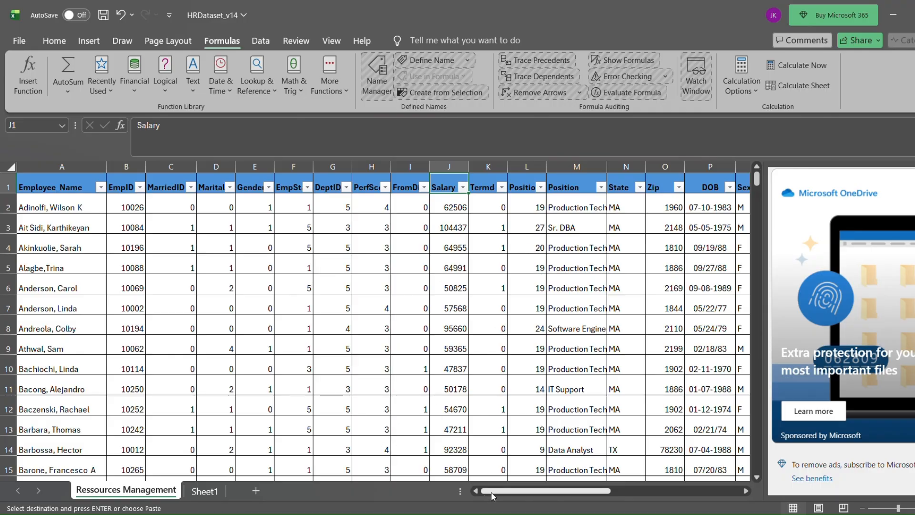
drag(491, 491, 521, 492)
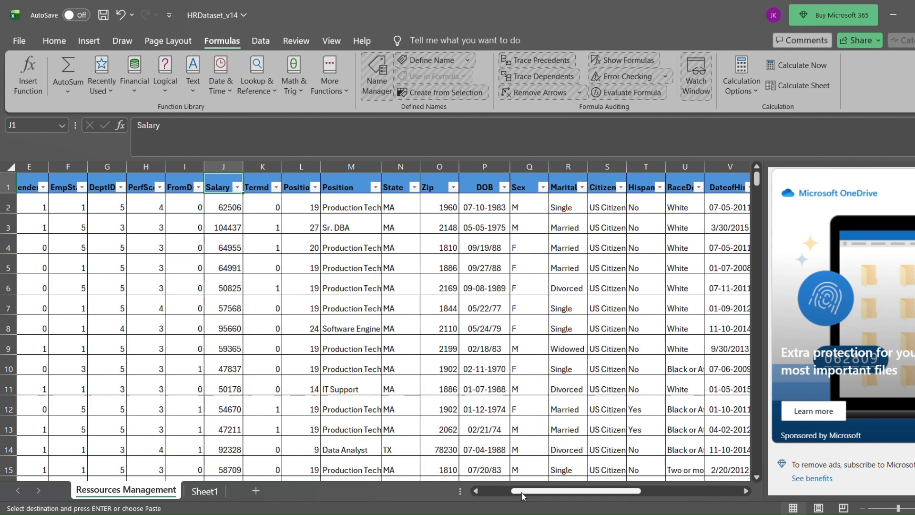
key(ctrl+c)
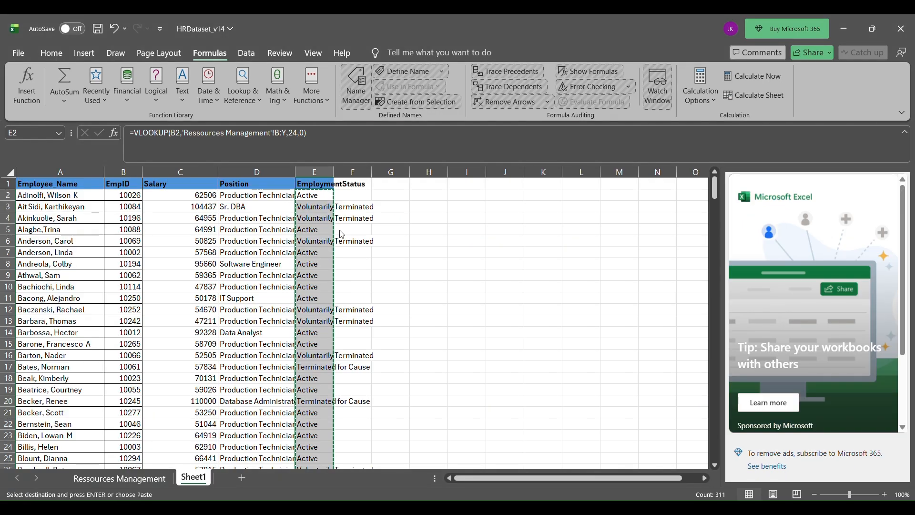
key(ctrl+shift+v)
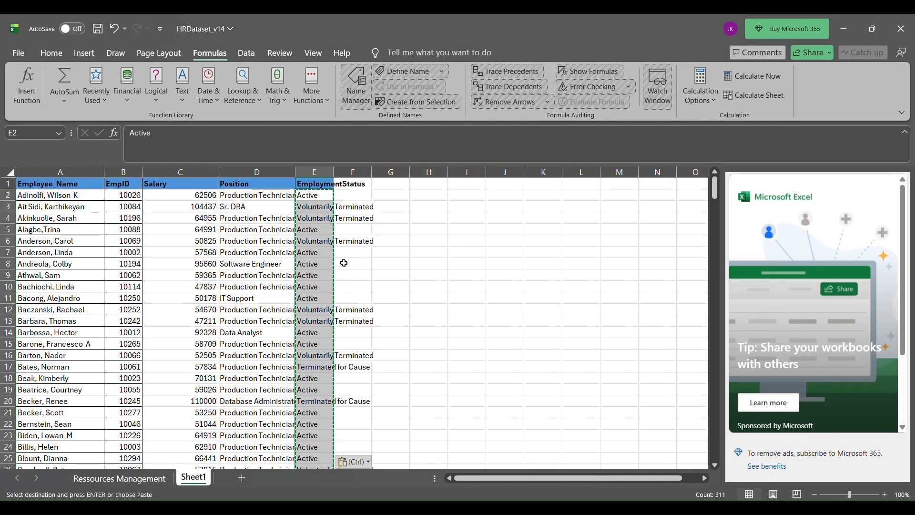
Autofit the EmploymentStatus and Position columns in Sheet1 to their contents and clear the copy selection.
double_click(334, 172)
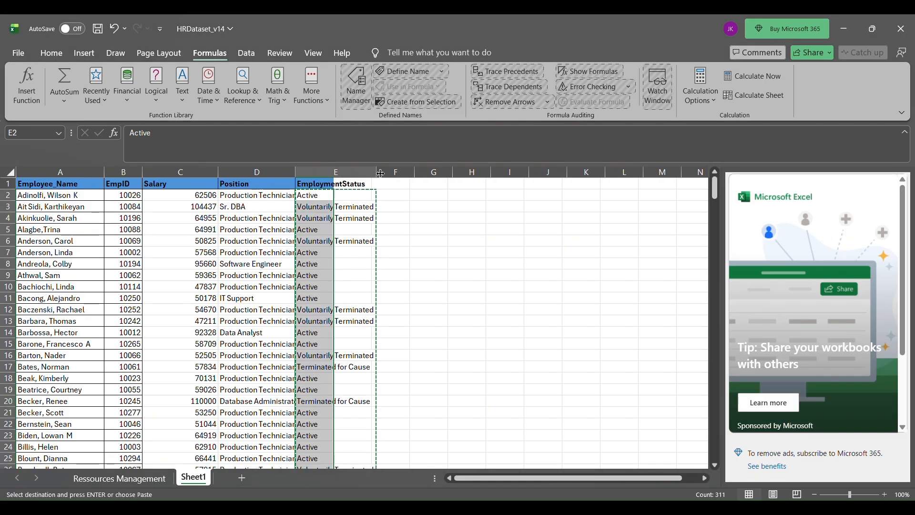
double_click(296, 172)
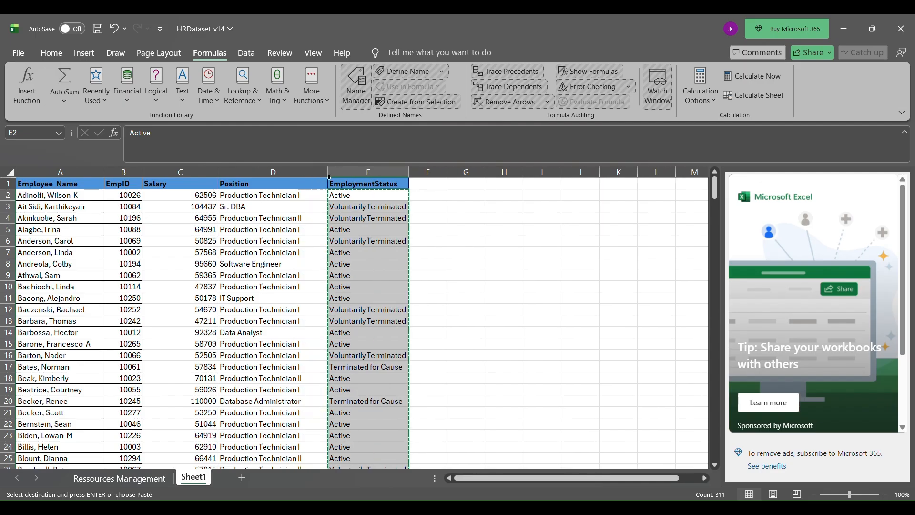
click(446, 276)
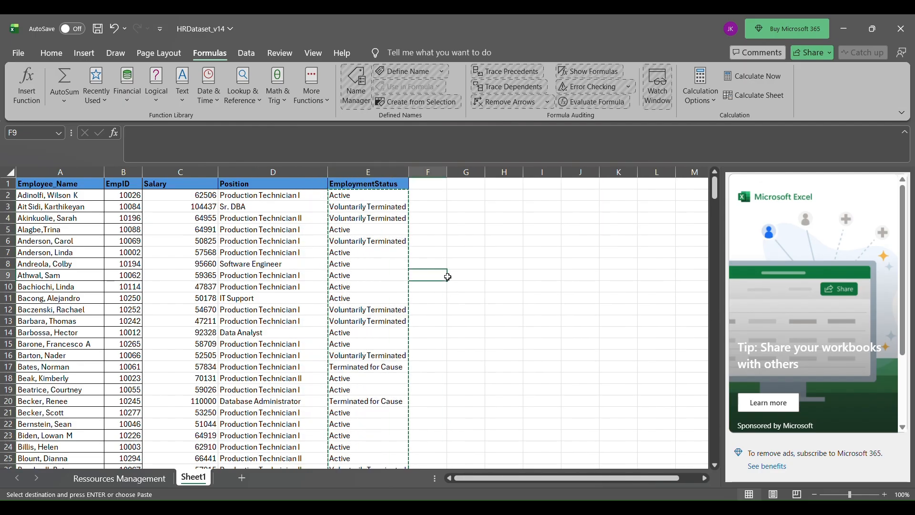
key(Escape)
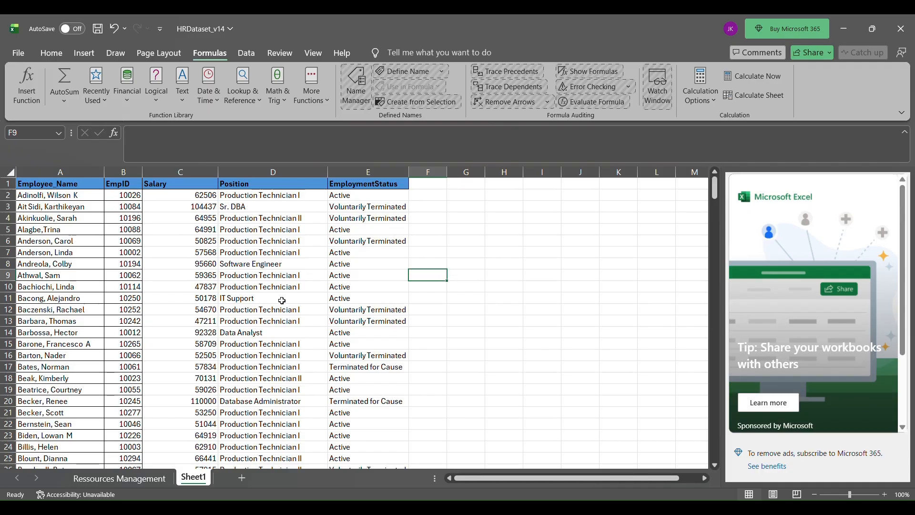
scroll(248, 320, down, 6)
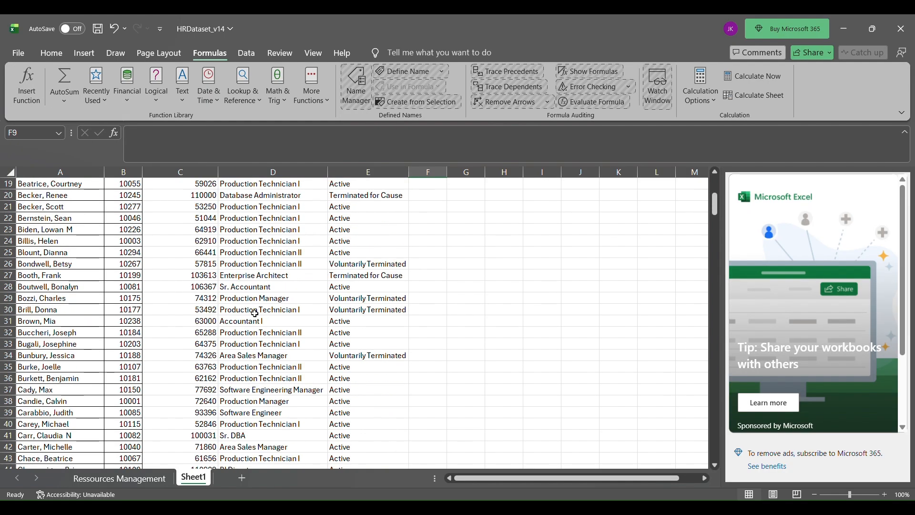
scroll(254, 313, up, 6)
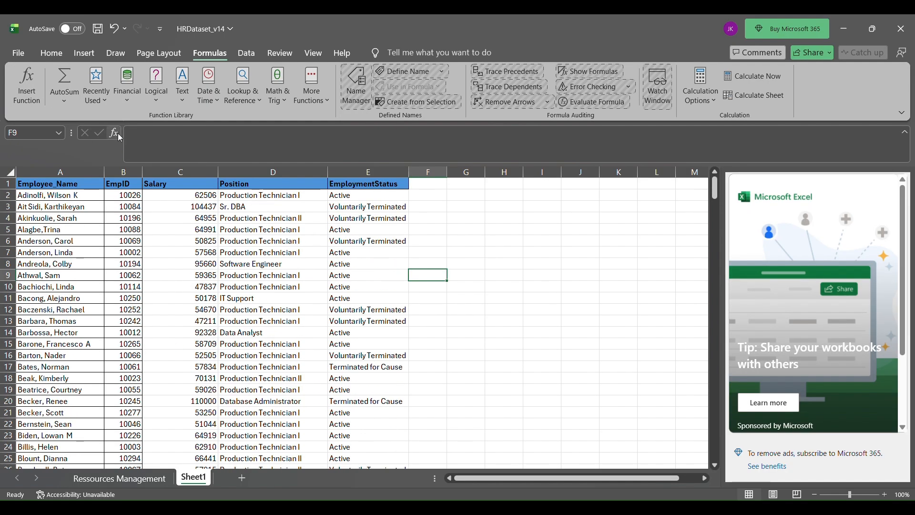
Correct the Ressources Management sheet name to Resources Management and return to Sheet1.
click(85, 52)
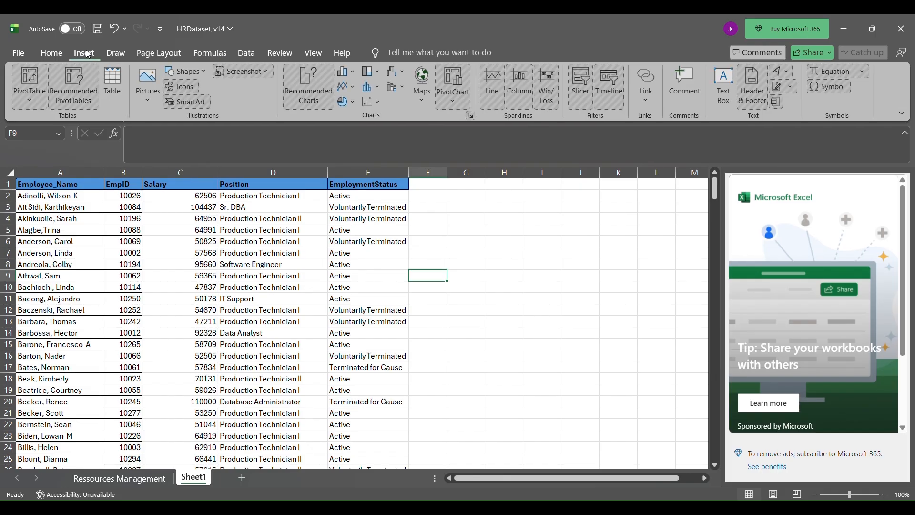
click(103, 479)
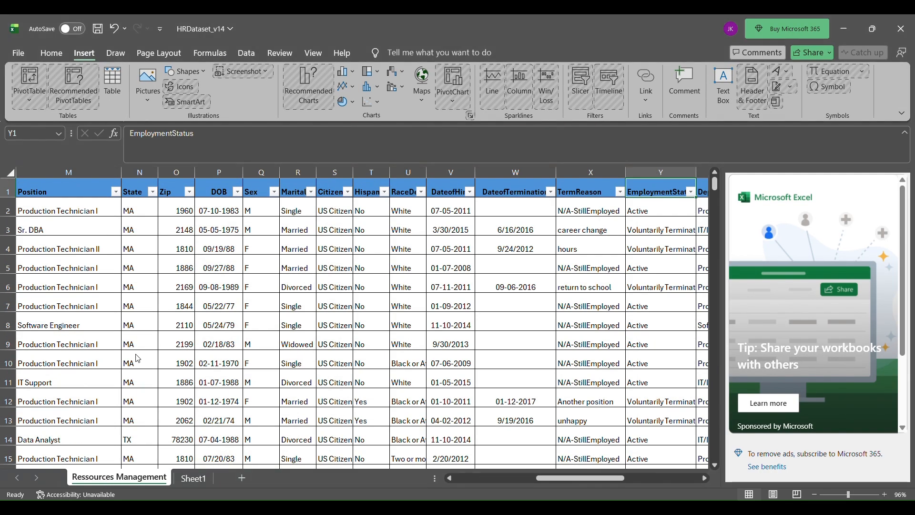
double_click(104, 478)
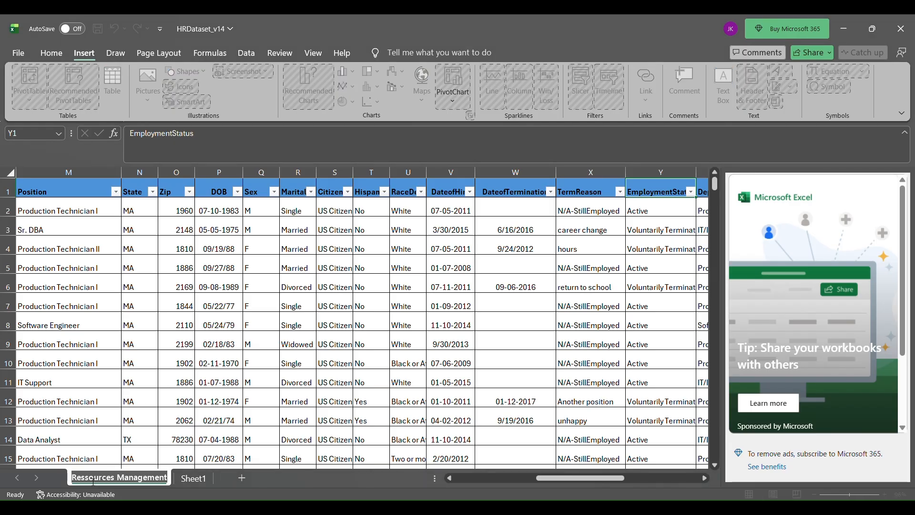
click(109, 476)
key(BackSpace)
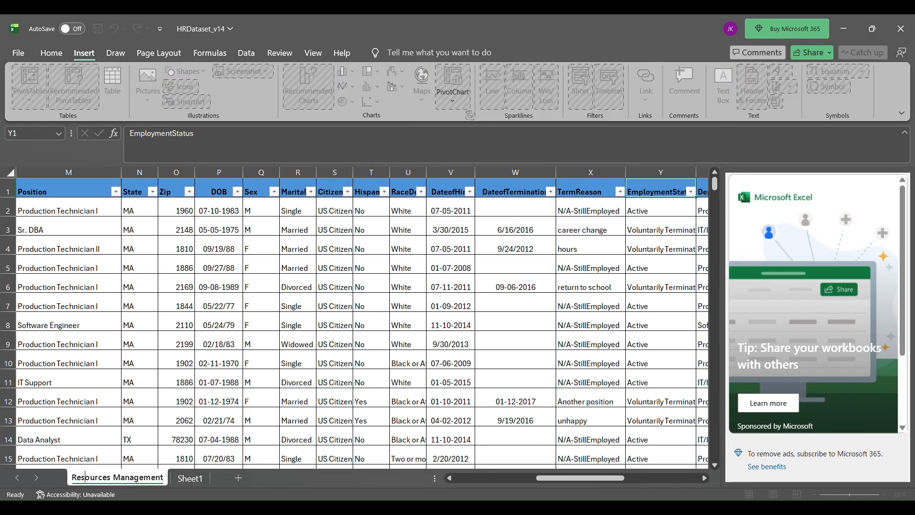
click(191, 477)
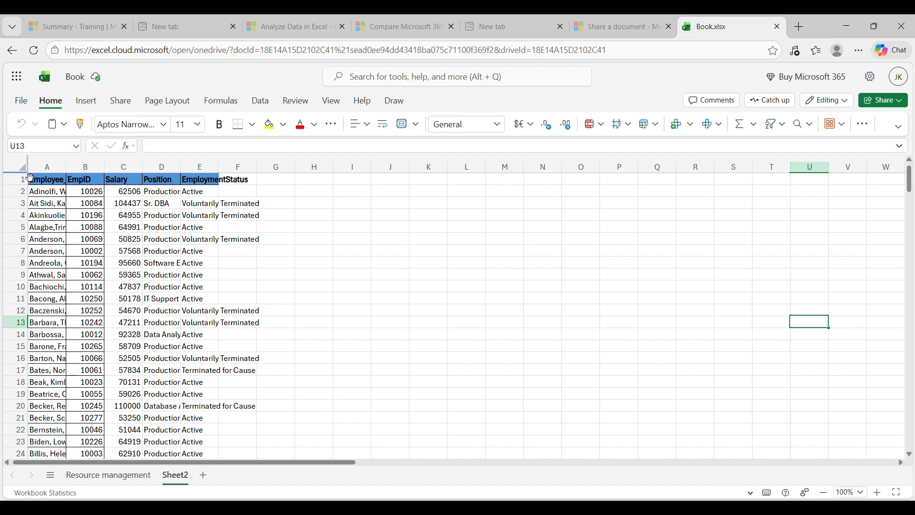
Switch to the Book workbook in Excel for the web and select the employee data A1:E312 on Sheet2.
click(56, 183)
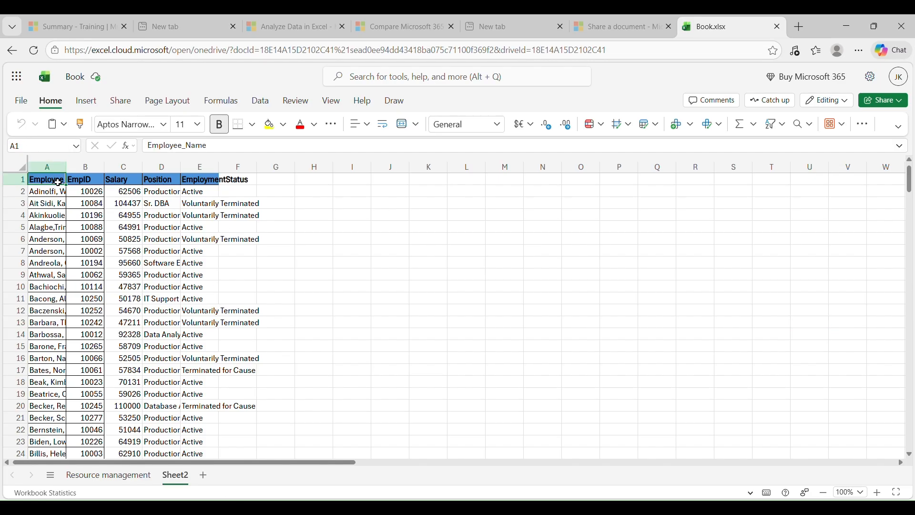
key(ctrl+shift+Down)
key(ctrl+shift+Right)
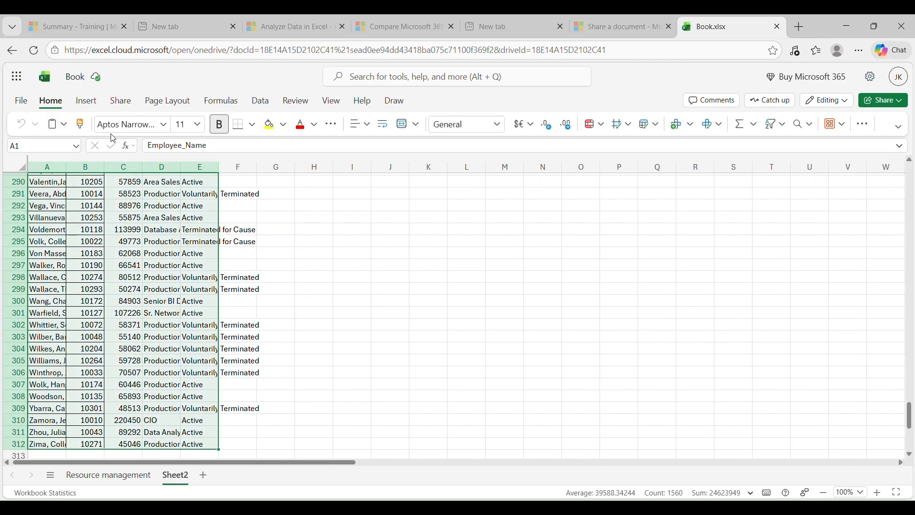
Try to insert a PivotTable from Sheet2 A1:E312 into the existing worksheet at cell A1.
click(86, 101)
click(76, 126)
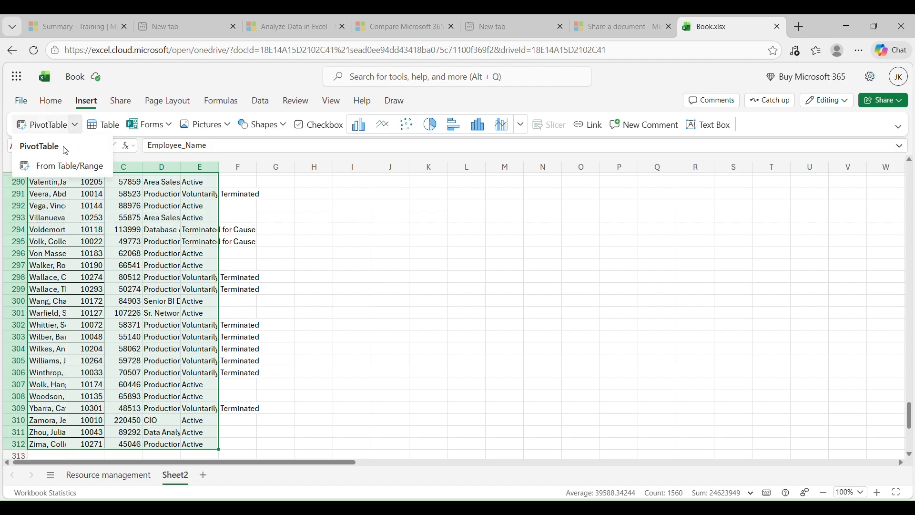
click(72, 165)
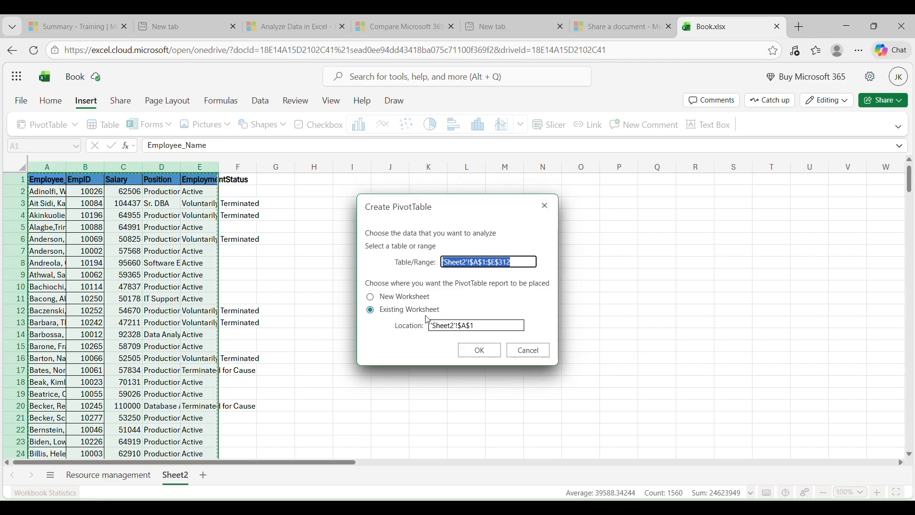
click(469, 352)
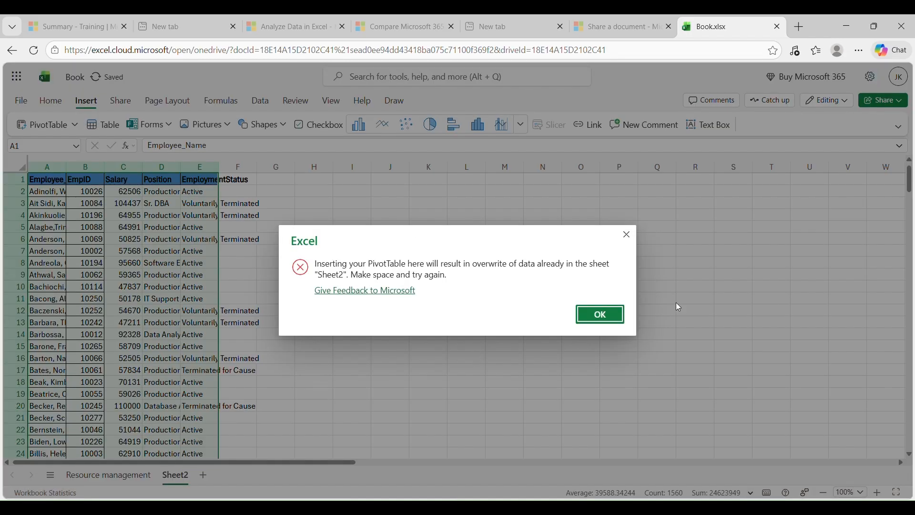
click(618, 321)
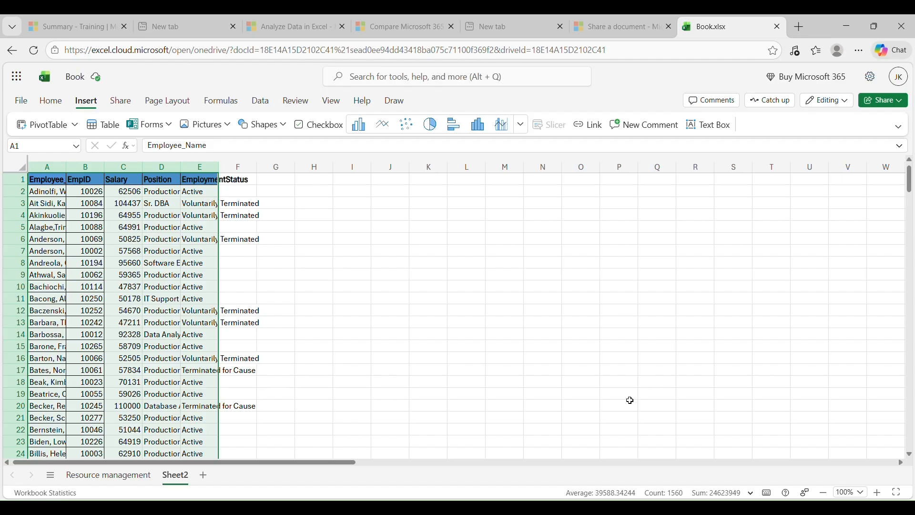
Insert a PivotTable from Sheet2 A1:E312 into a new worksheet.
click(59, 124)
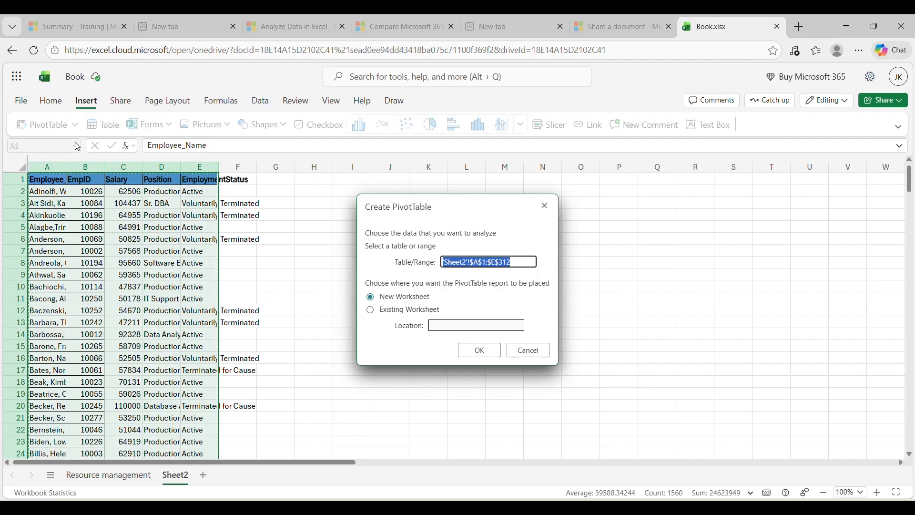
click(374, 312)
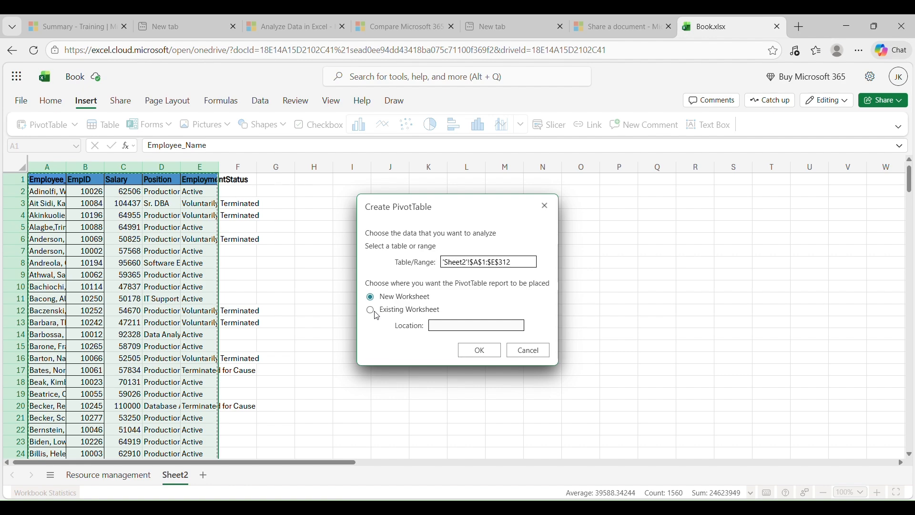
click(371, 312)
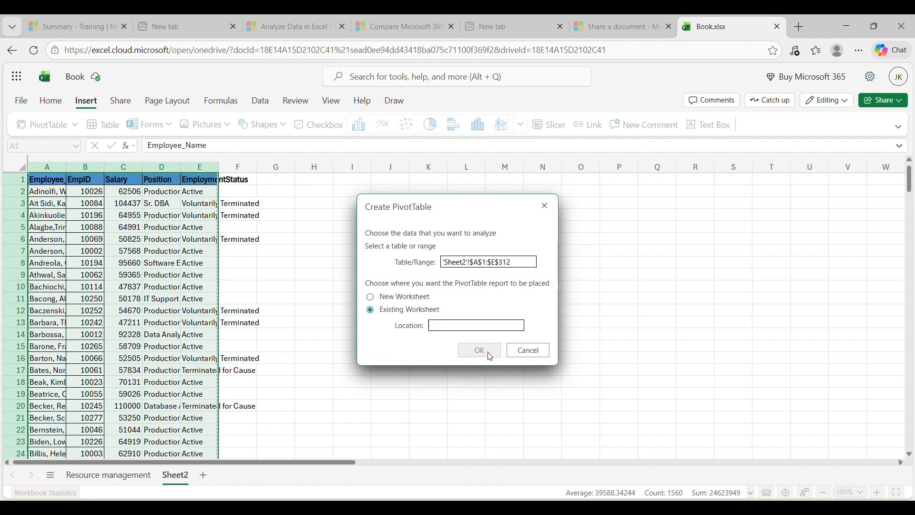
click(372, 297)
click(477, 351)
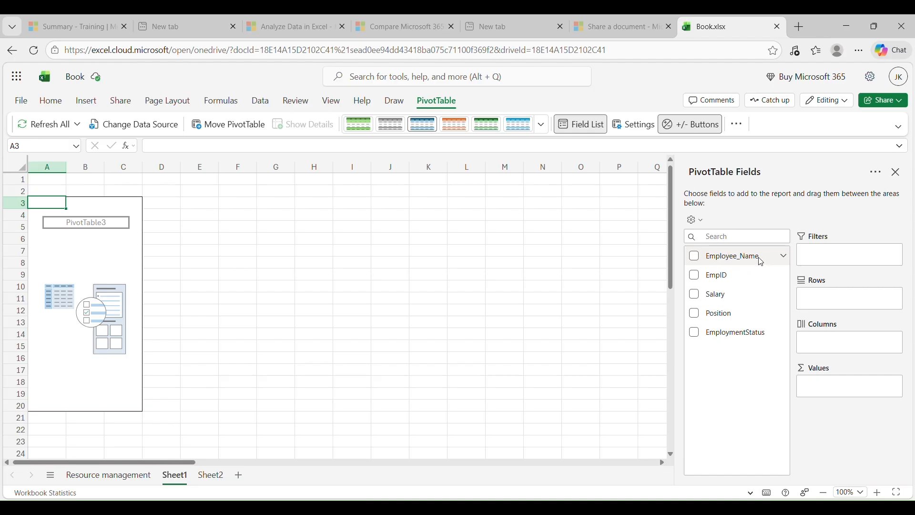
Lay out the PivotTable with Employee_Name as rows, EmpID as the filter and the sum of Salary as values.
click(783, 256)
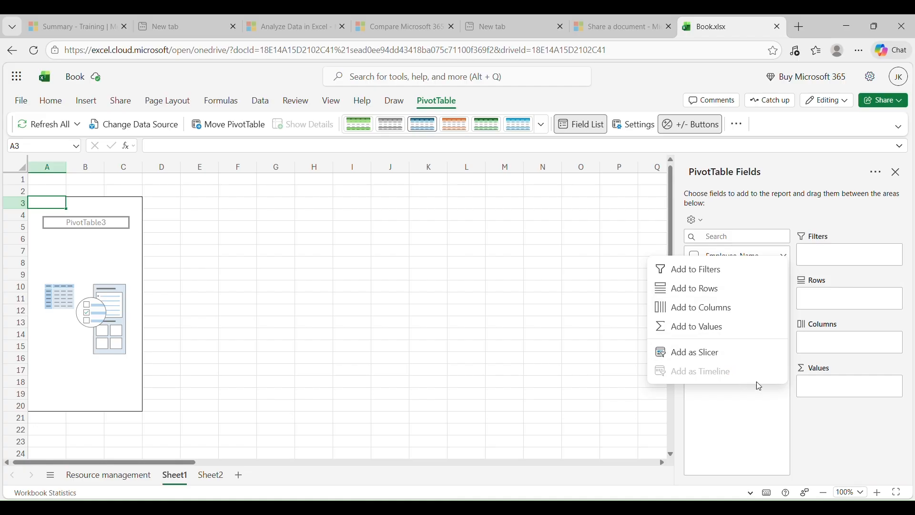
click(654, 231)
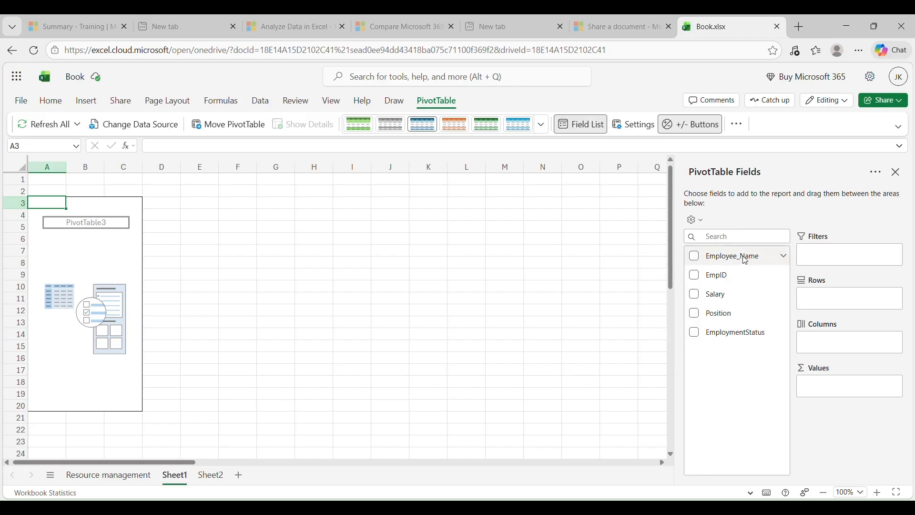
drag(746, 260, 834, 300)
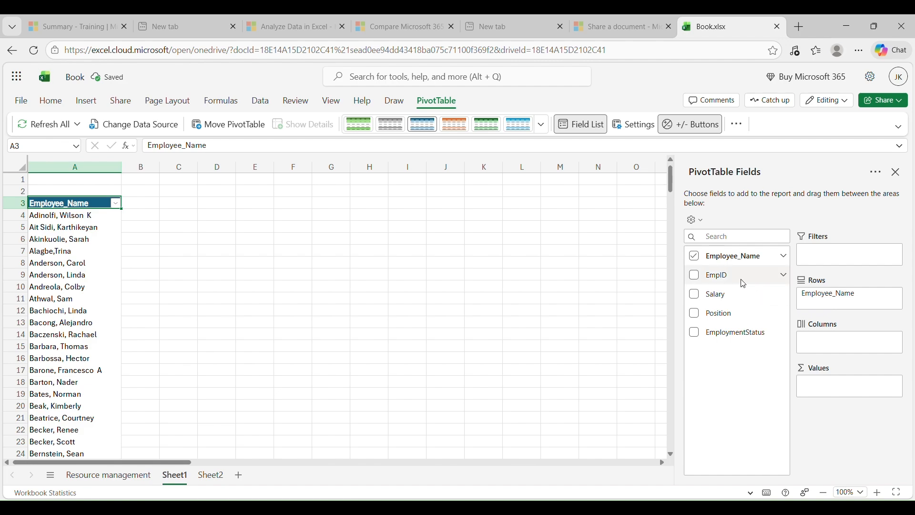
drag(740, 283, 848, 260)
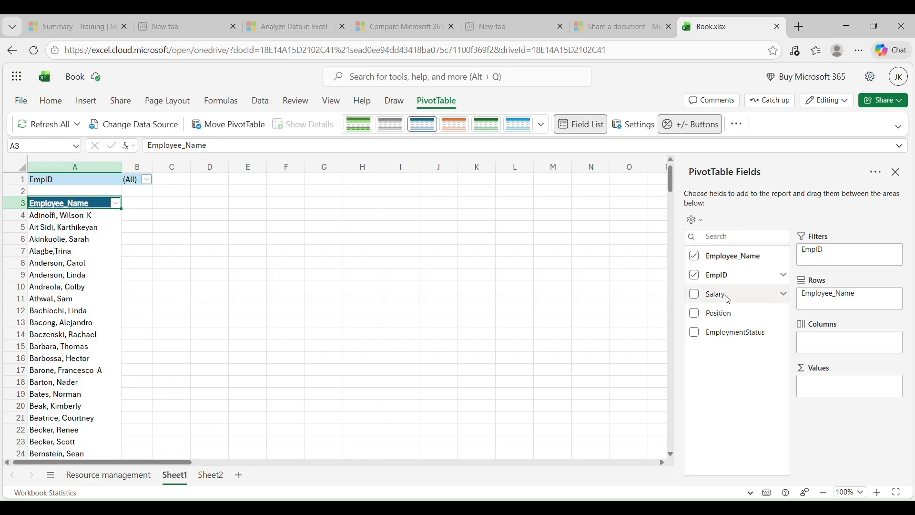
drag(727, 300, 835, 387)
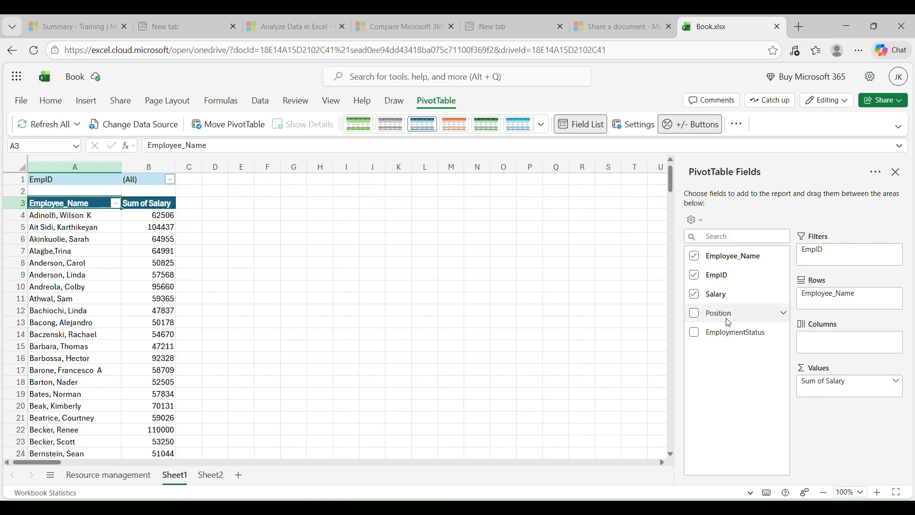
Try Position as a column field and EmploymentStatus as a value and then a column field, and remove EmploymentStatus from the PivotTable again.
drag(728, 323, 832, 348)
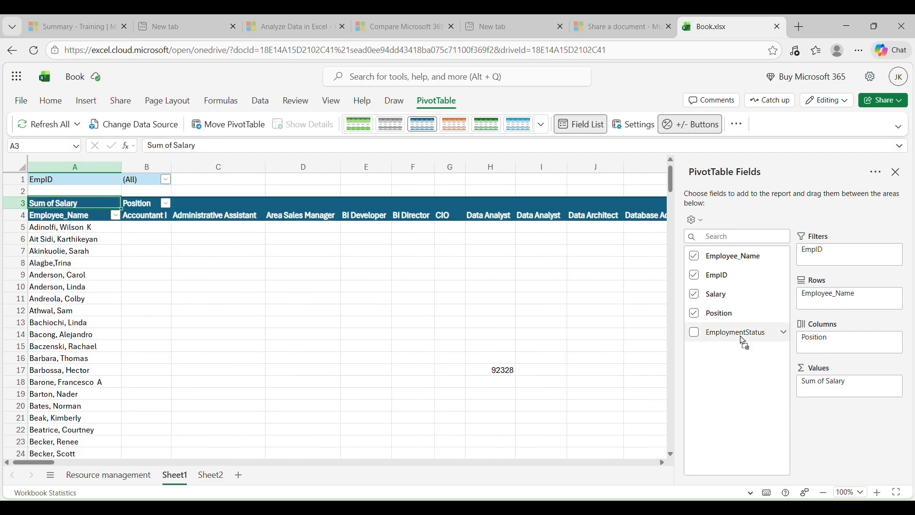
drag(744, 342, 846, 398)
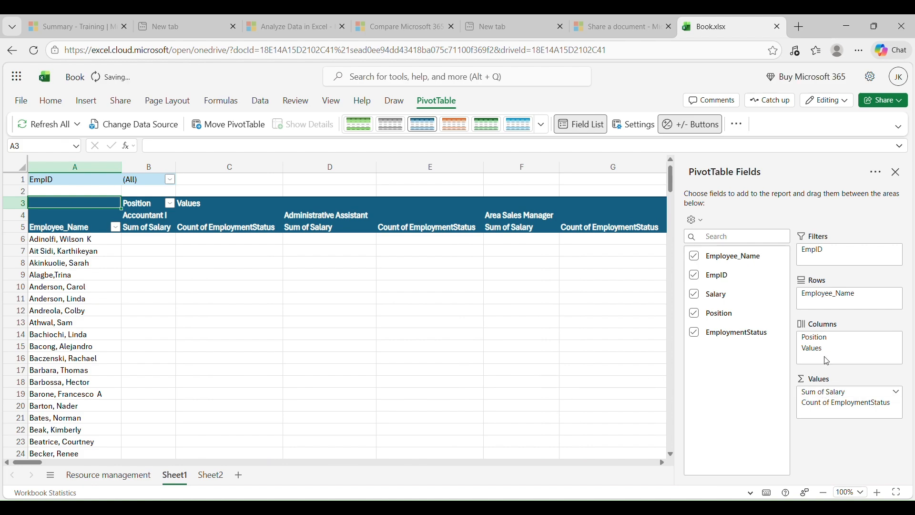
drag(824, 391, 829, 362)
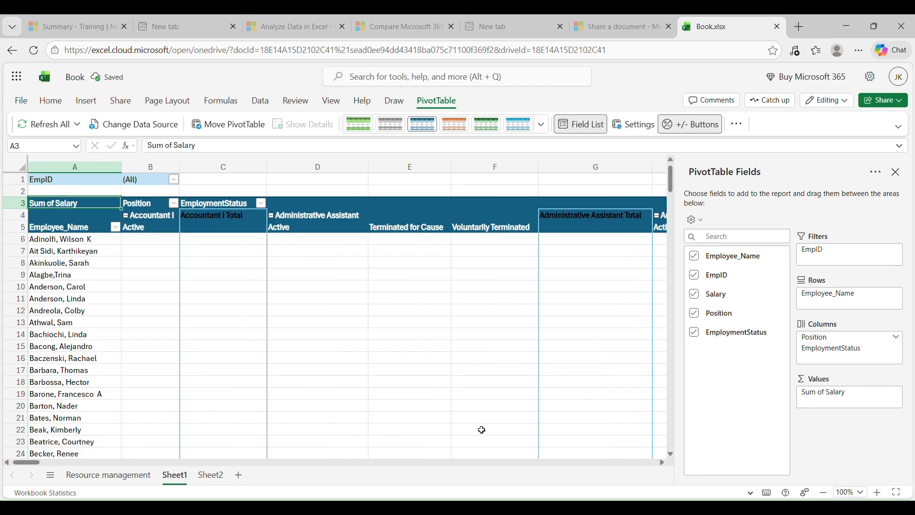
drag(35, 465, 12, 440)
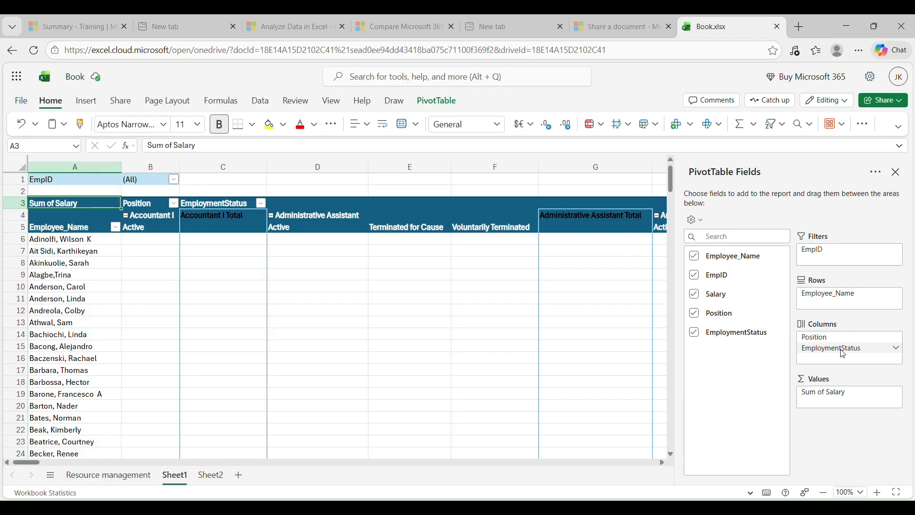
click(897, 353)
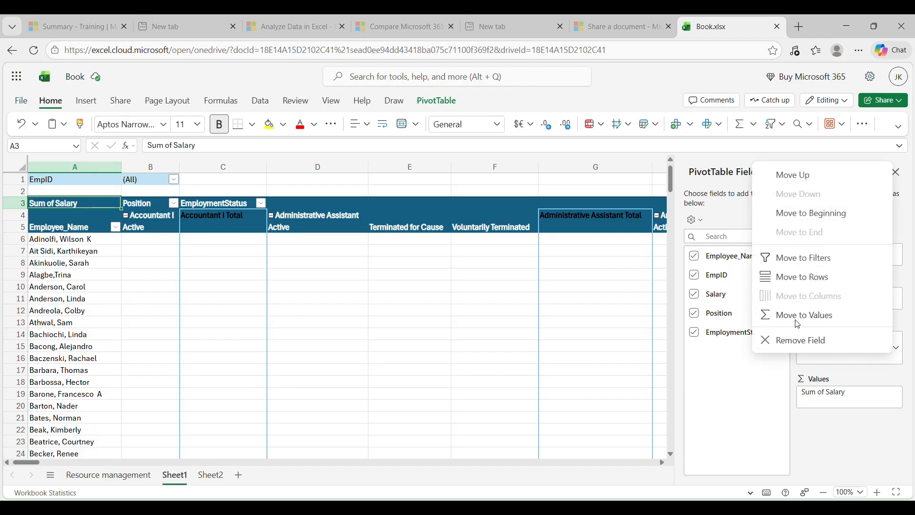
click(834, 347)
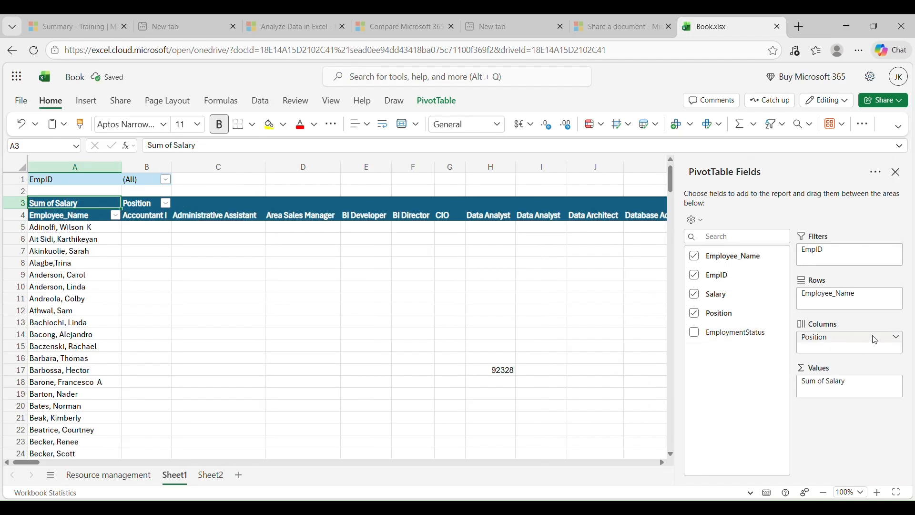
Place Position below Employee_Name in the PivotTable rows and turn off the Employee_Name subtotals.
drag(867, 307, 867, 304)
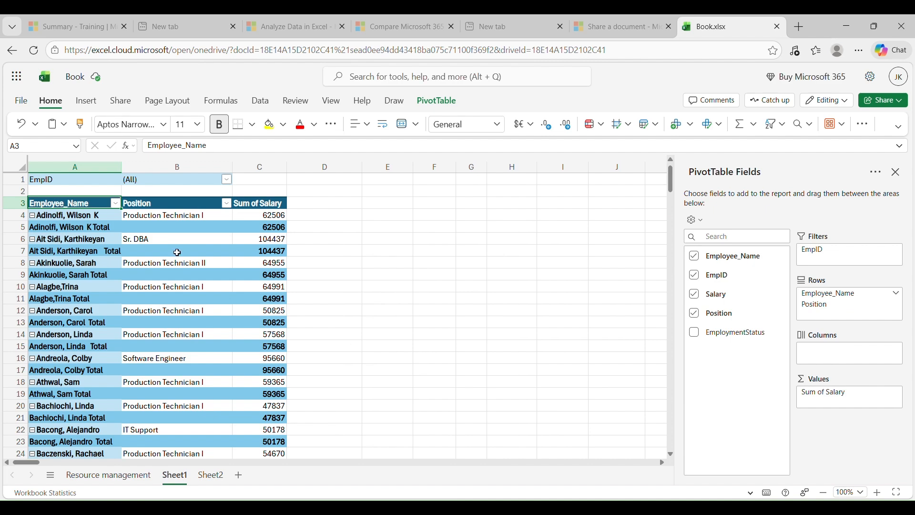
right_click(75, 209)
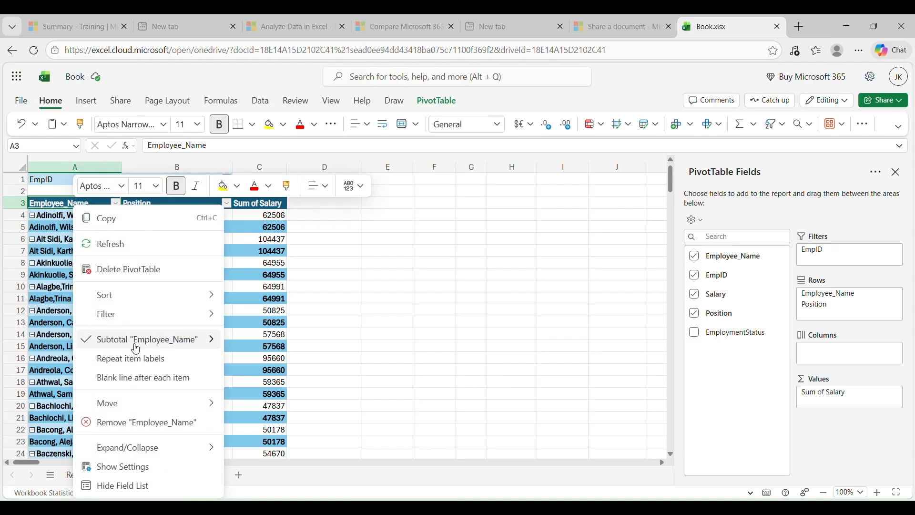
mouse_move(138, 340)
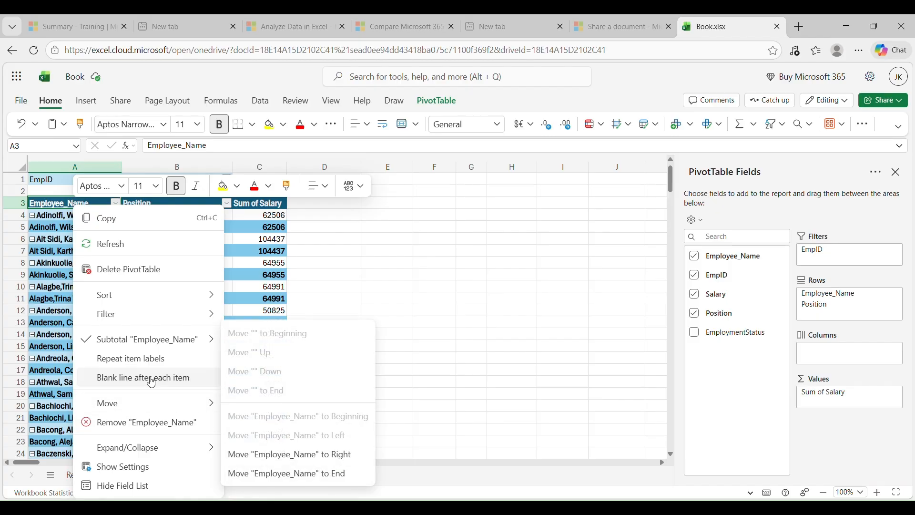
key(Escape)
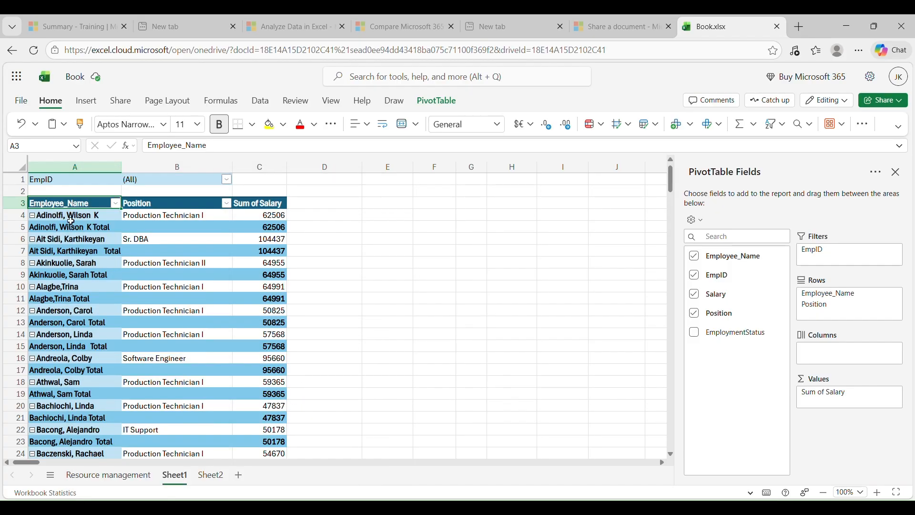
click(70, 220)
right_click(81, 220)
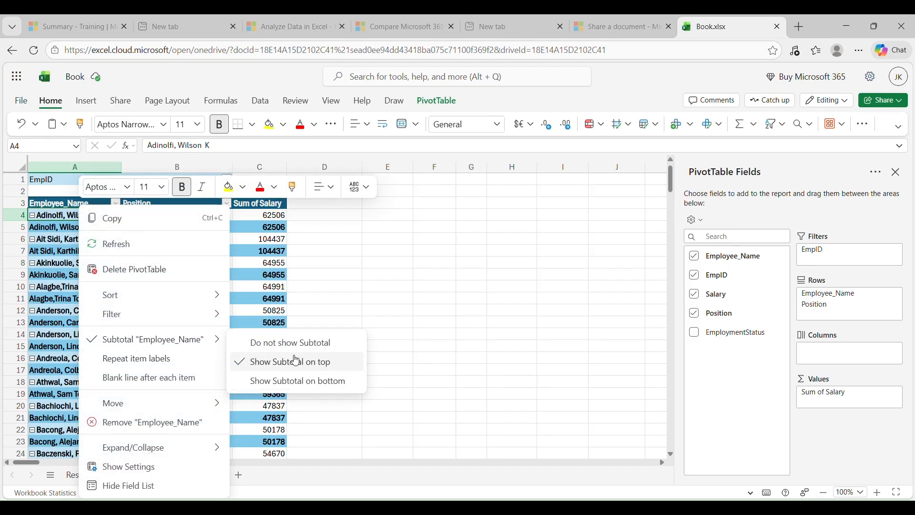
click(300, 343)
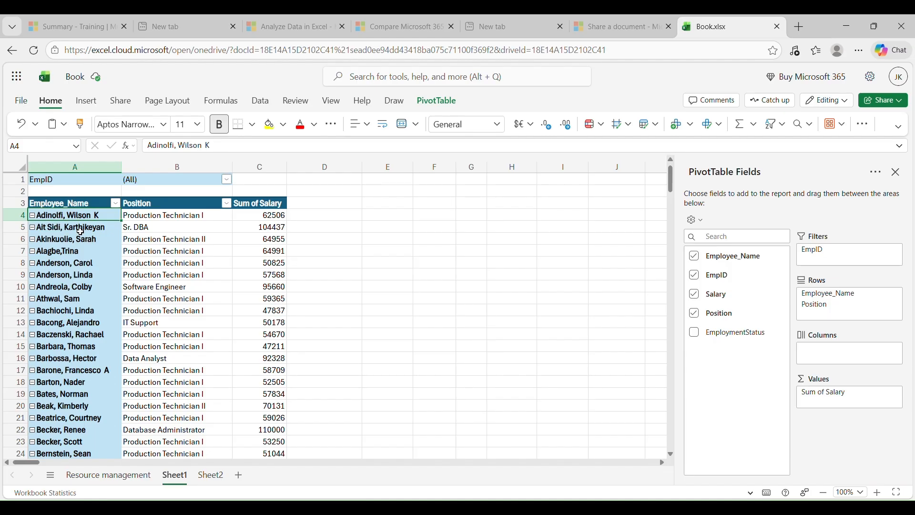
Show the detail records behind the first employee's salary on a separate sheet and return to the PivotTable on Sheet1.
double_click(276, 216)
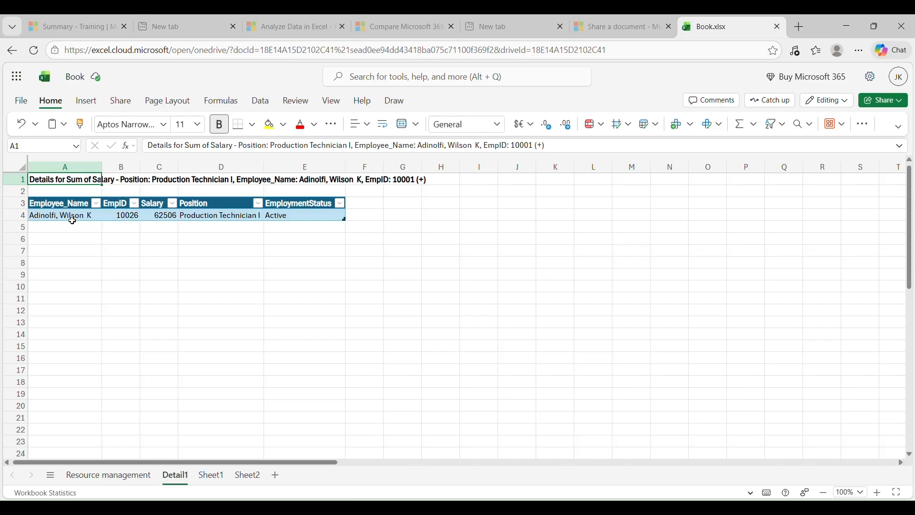
click(211, 476)
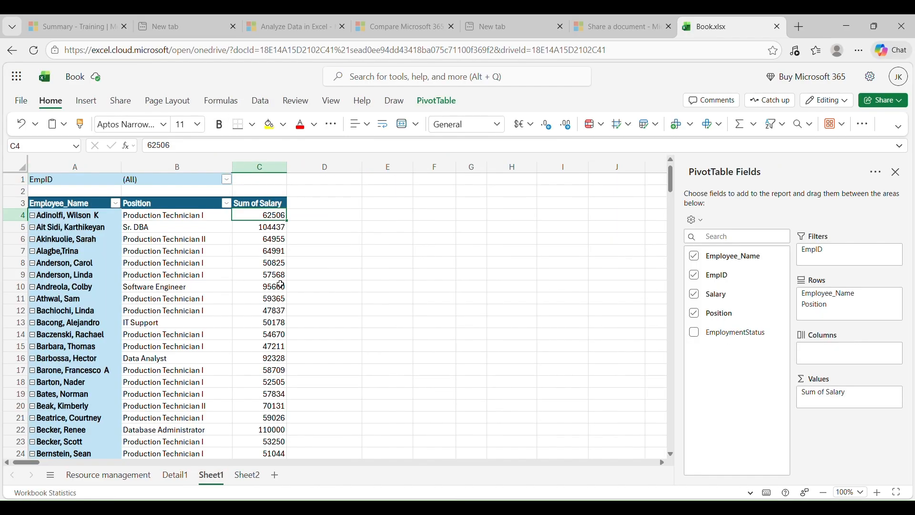
scroll(281, 285, down, 3)
scroll(280, 285, up, 3)
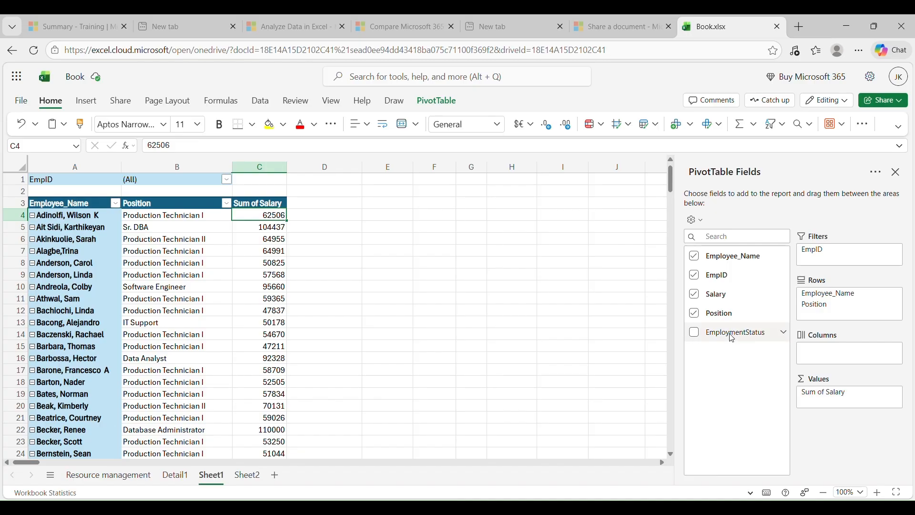
Try EmploymentStatus as a column field and then as a value field, and review the PivotTable rows.
drag(730, 338, 822, 352)
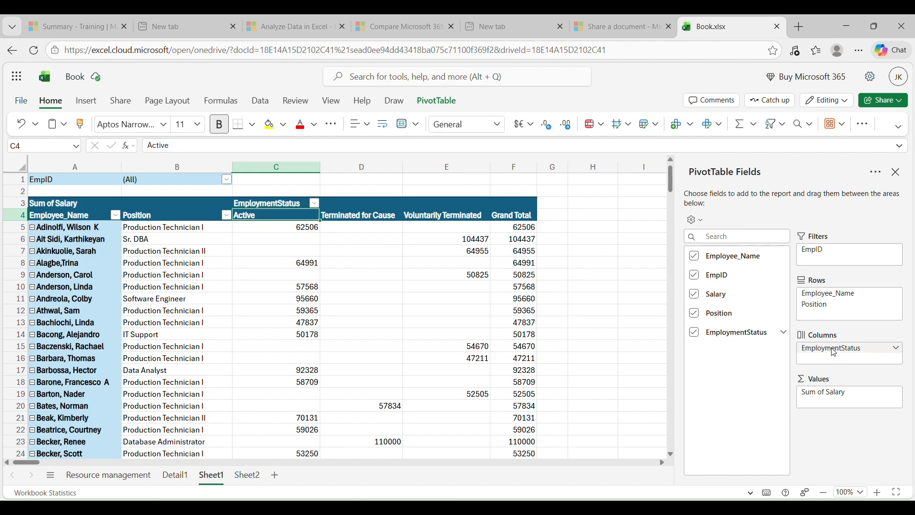
drag(834, 352, 832, 403)
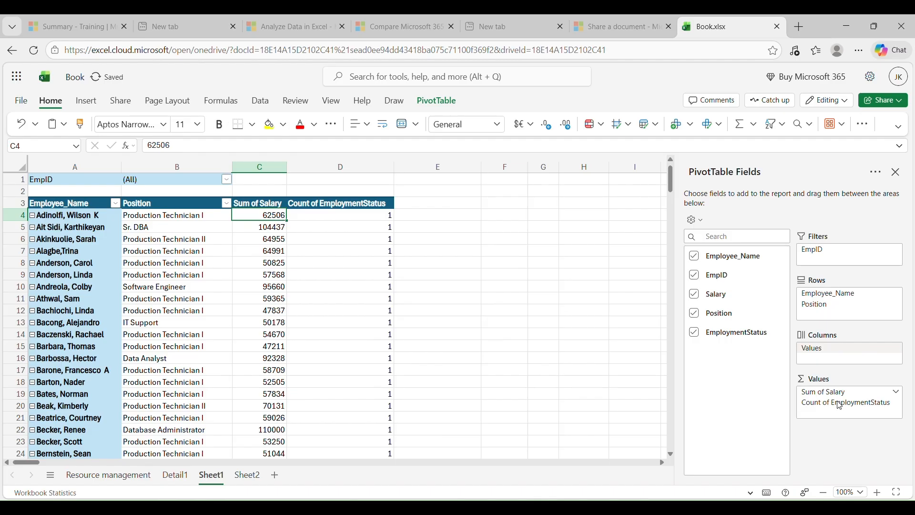
scroll(368, 253, down, 10)
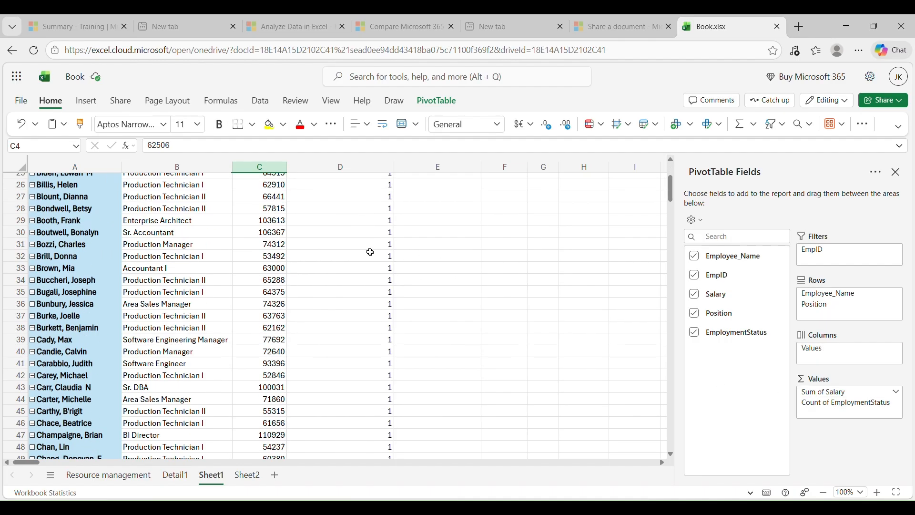
scroll(370, 252, up, 10)
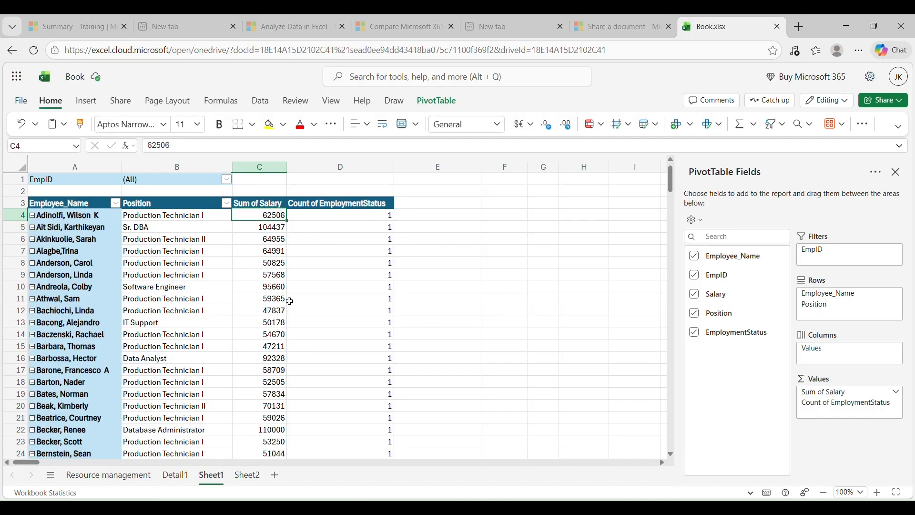
scroll(290, 301, down, 2)
scroll(290, 299, up, 2)
Place EmploymentStatus below Position in the PivotTable rows and turn off the Position subtotals.
drag(834, 404, 830, 318)
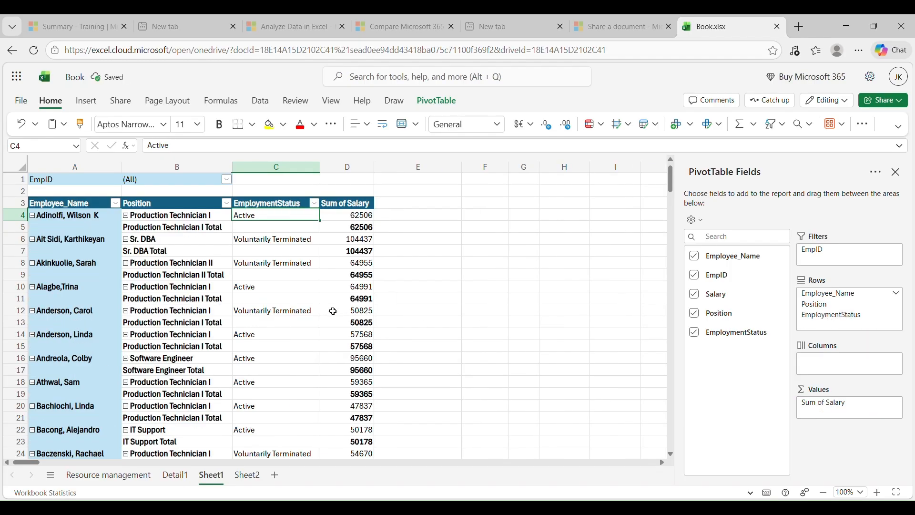
right_click(165, 229)
mouse_move(230, 369)
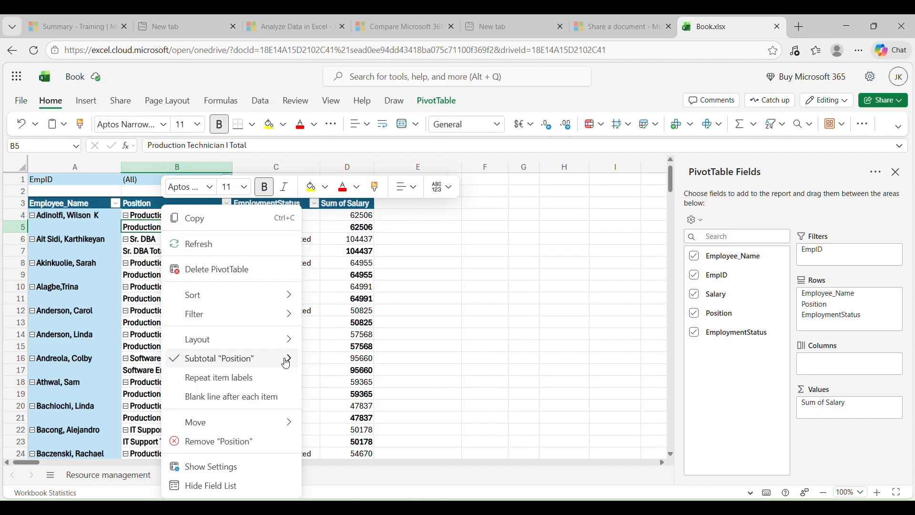
mouse_move(288, 360)
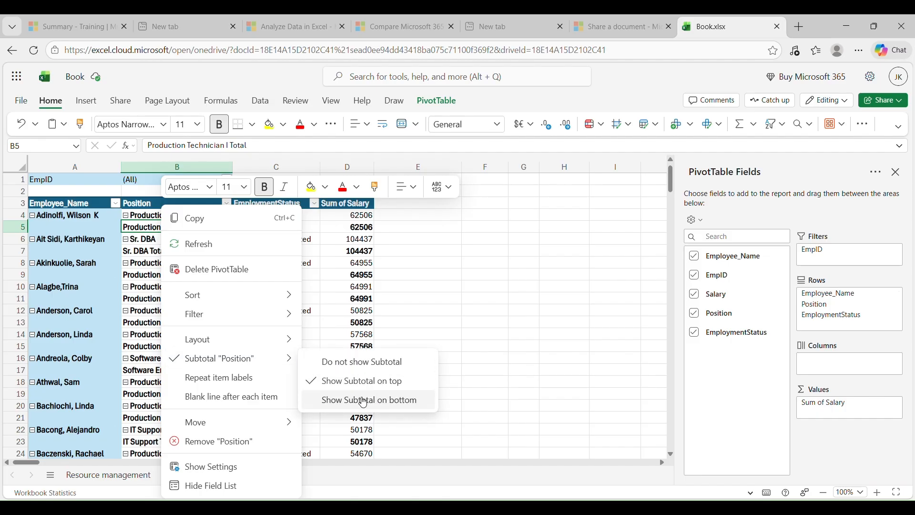
click(364, 364)
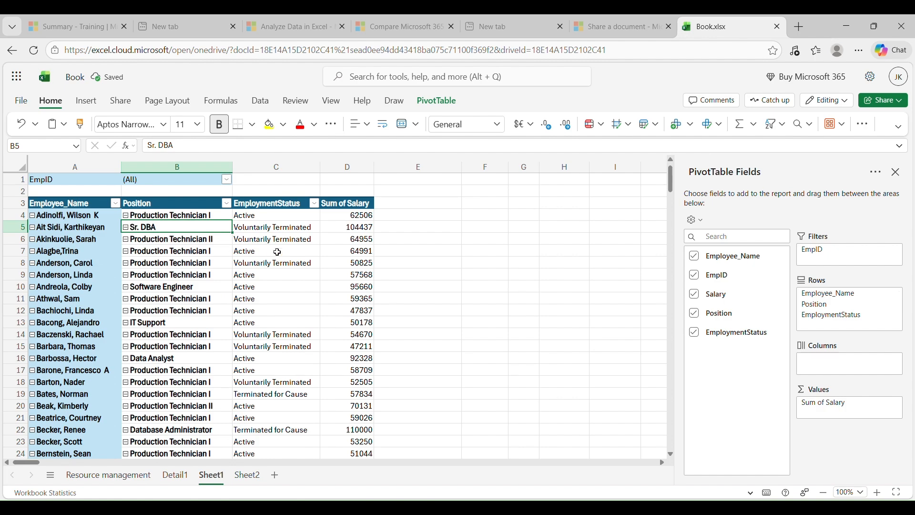
Filter the PivotTable's EmploymentStatus field to Active employees only.
click(314, 203)
click(348, 354)
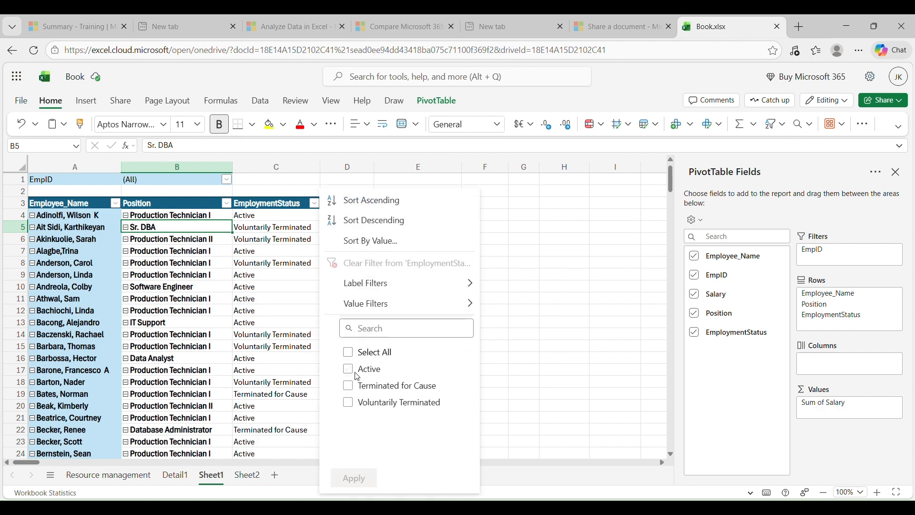
click(348, 370)
click(354, 478)
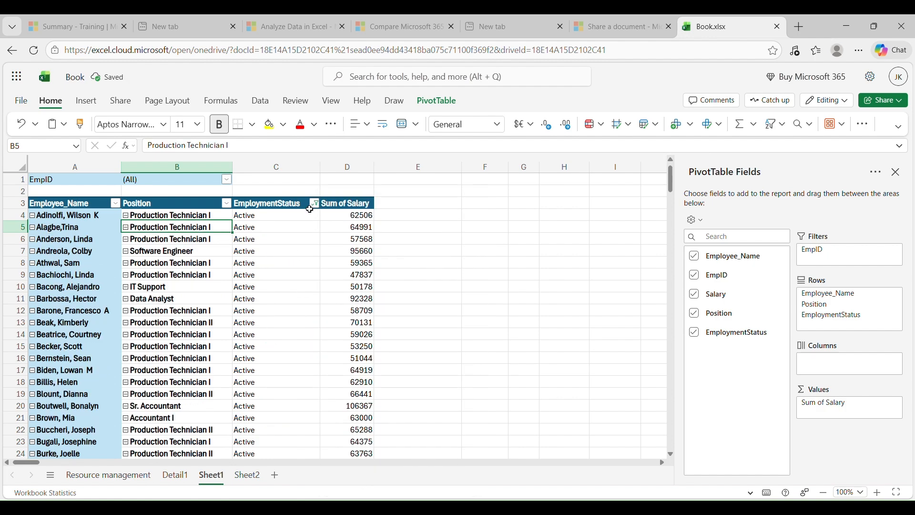
click(295, 179)
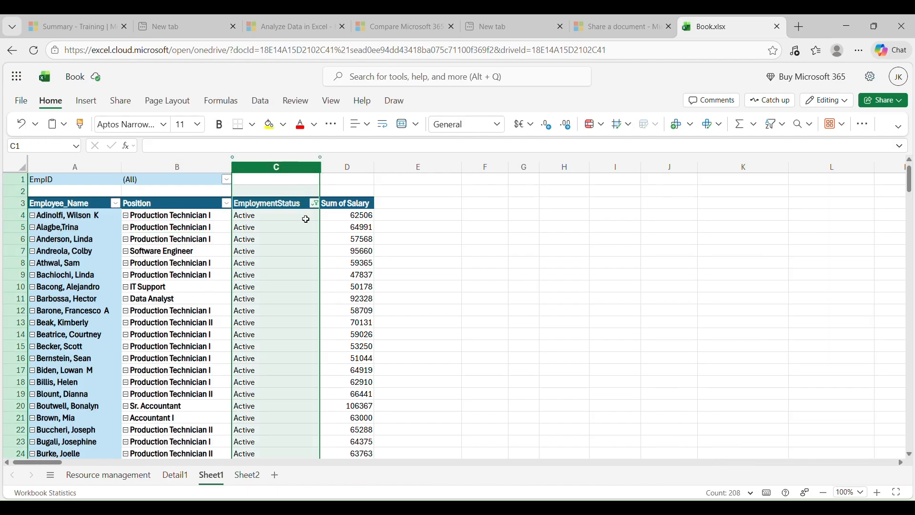
Filter the PivotTable's EmploymentStatus field to Terminated for Cause only and select the listed status cells.
click(314, 203)
click(353, 369)
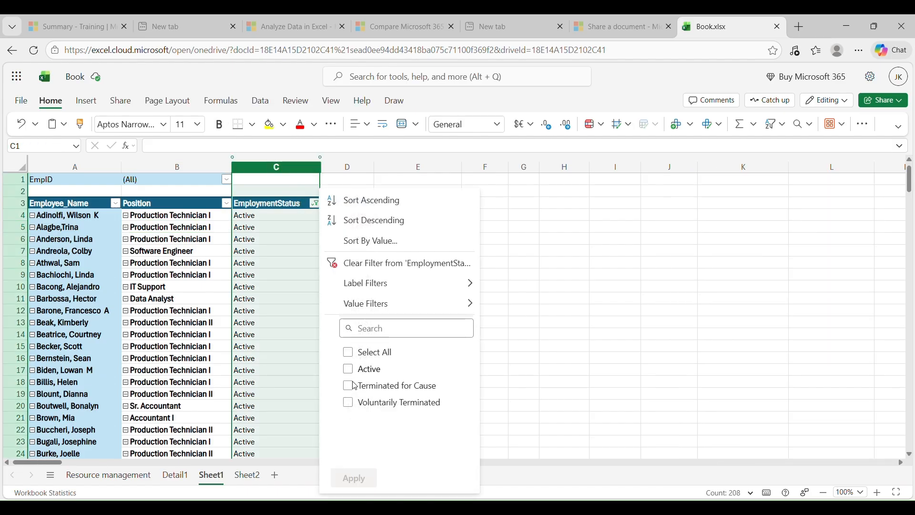
click(351, 386)
click(365, 486)
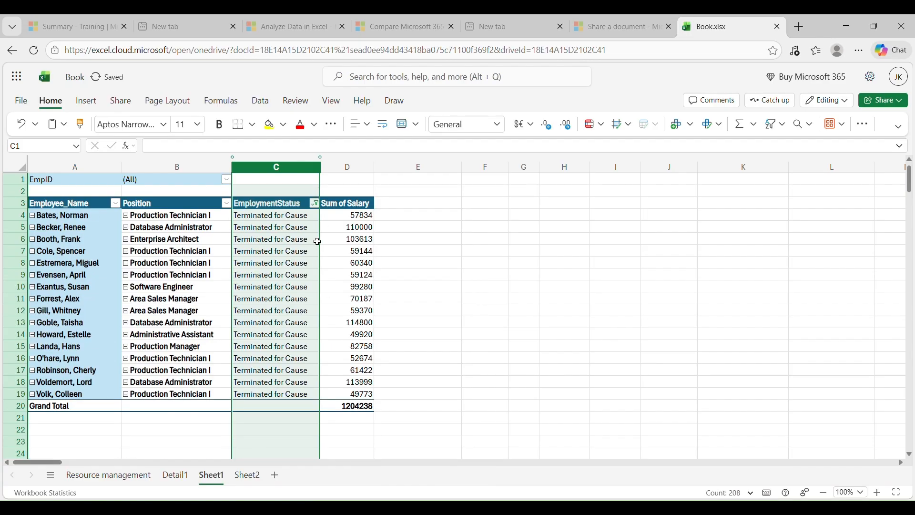
drag(275, 216, 295, 398)
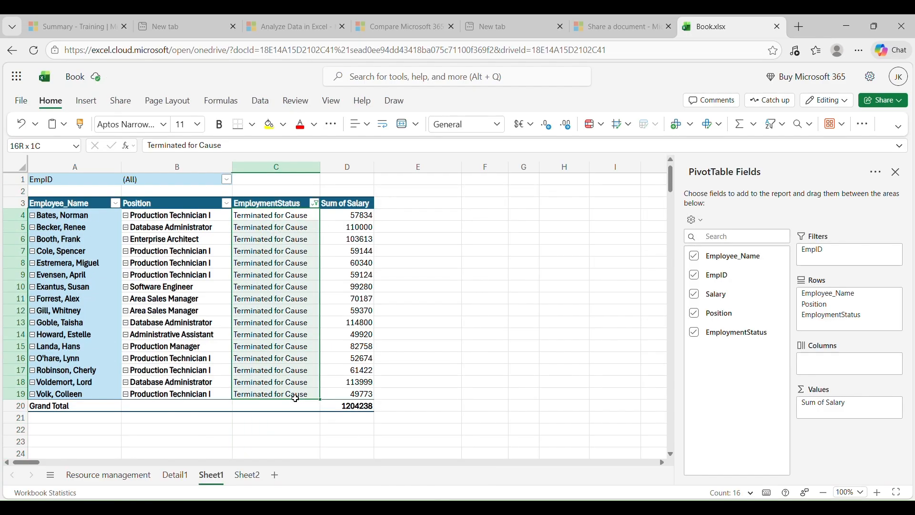
Show the detail records behind the first terminated employee's salary on a separate sheet and return to the PivotTable on Sheet1.
double_click(363, 220)
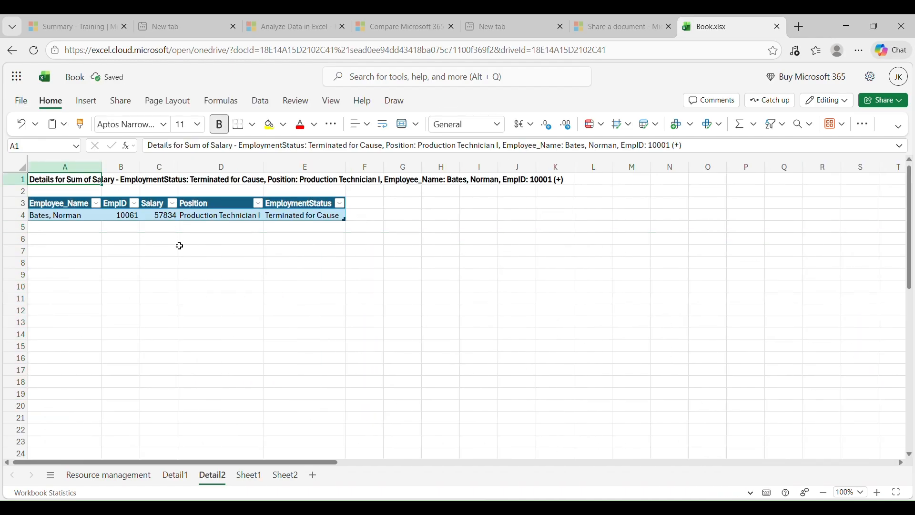
click(178, 476)
click(249, 476)
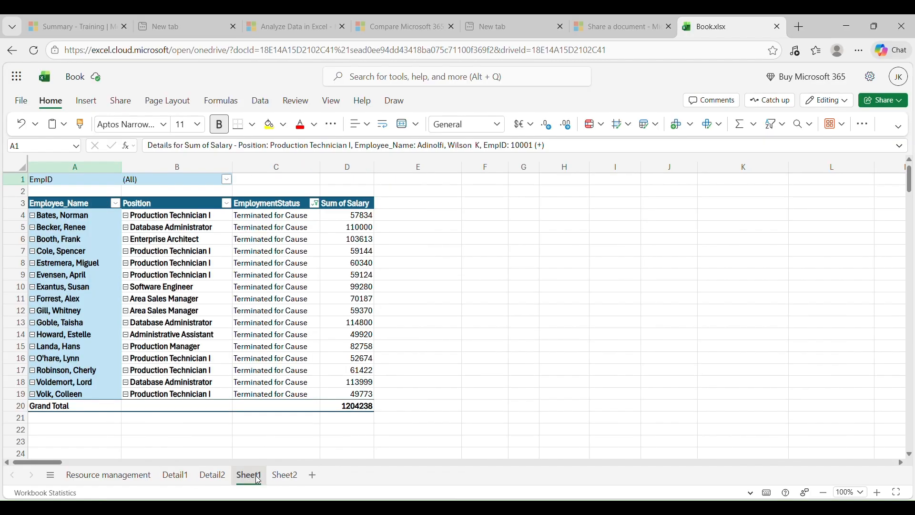
scroll(326, 265, down, 2)
scroll(327, 265, up, 2)
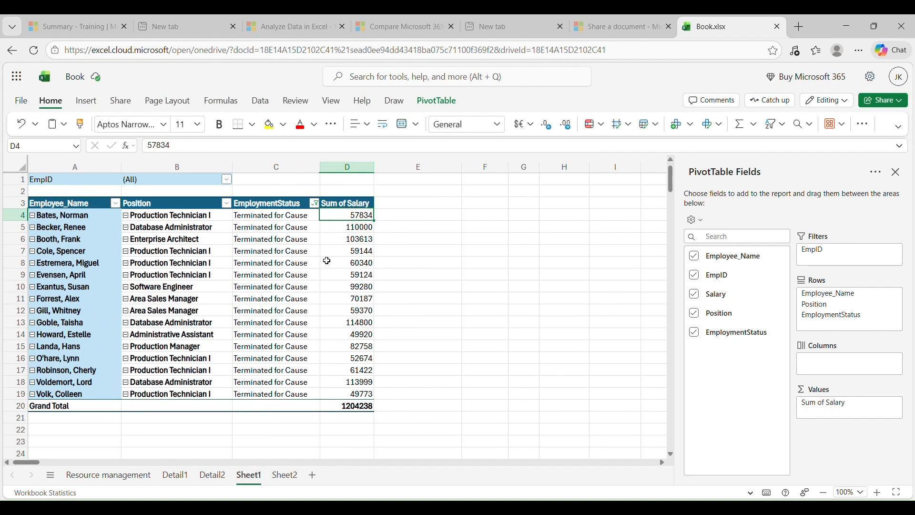
Include all employment statuses in the PivotTable again and widen the EmploymentStatus and Sum of Salary columns.
click(314, 203)
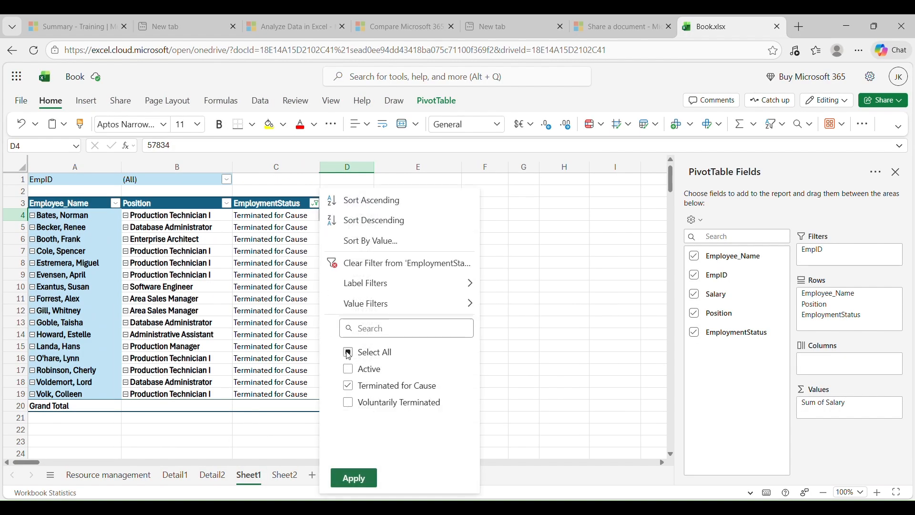
click(270, 208)
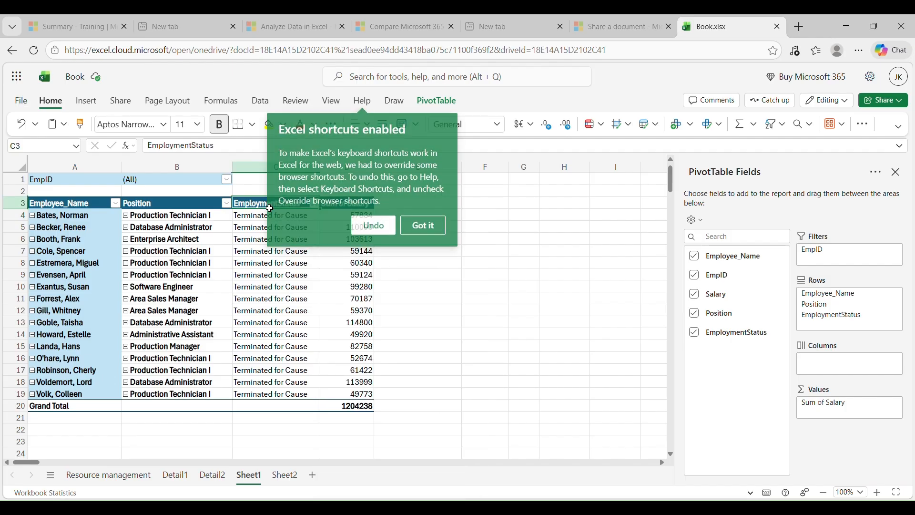
click(369, 226)
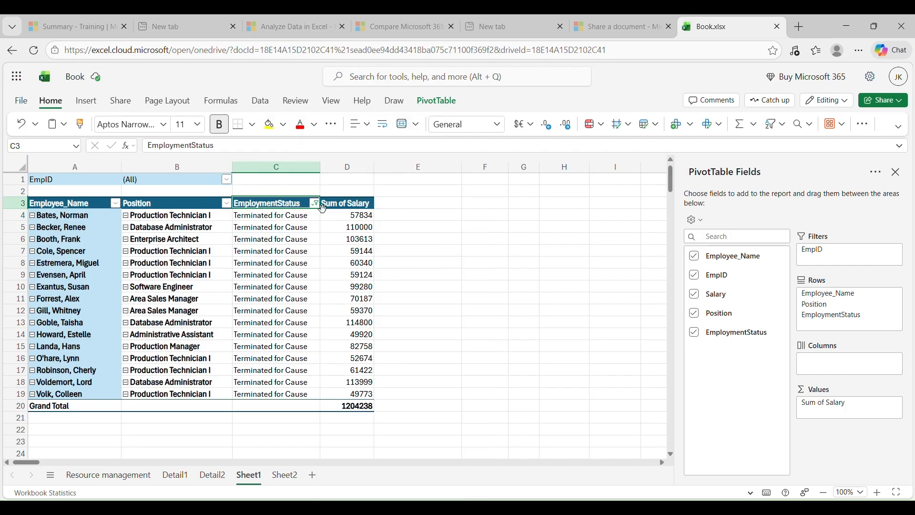
click(315, 203)
click(350, 356)
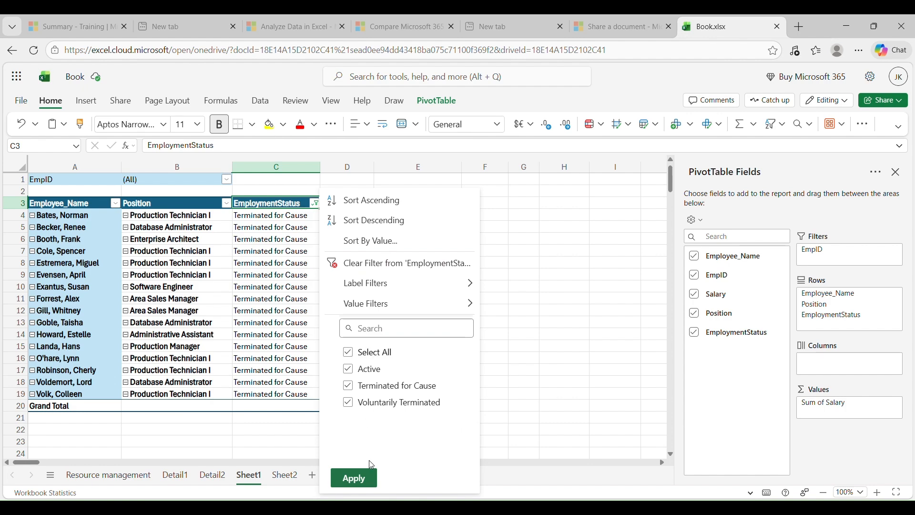
click(353, 477)
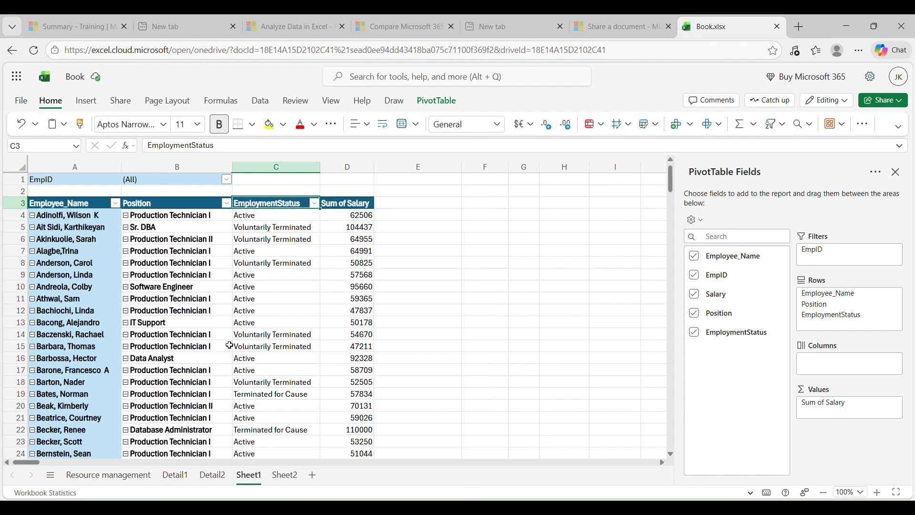
scroll(226, 411, down, 8)
scroll(227, 433, up, 8)
drag(320, 166, 443, 166)
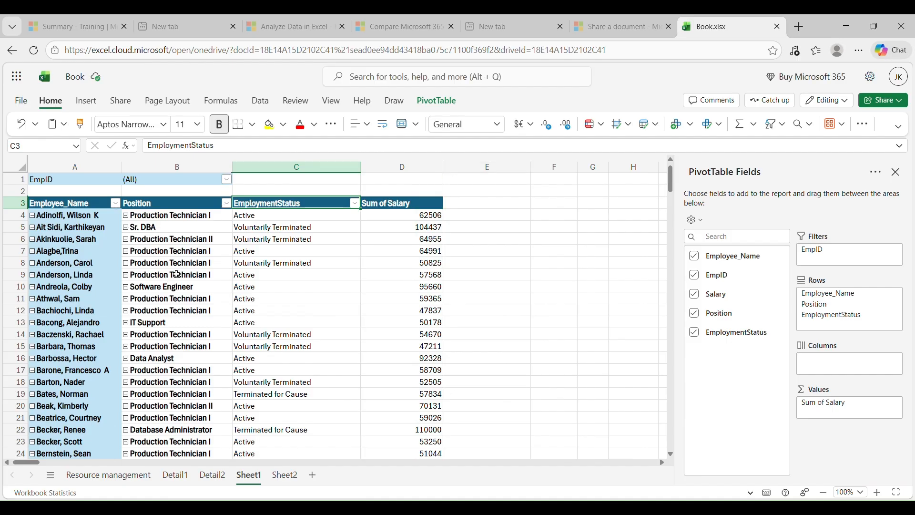
Filter the PivotTable's Position field to Accountant I only.
click(226, 204)
click(262, 357)
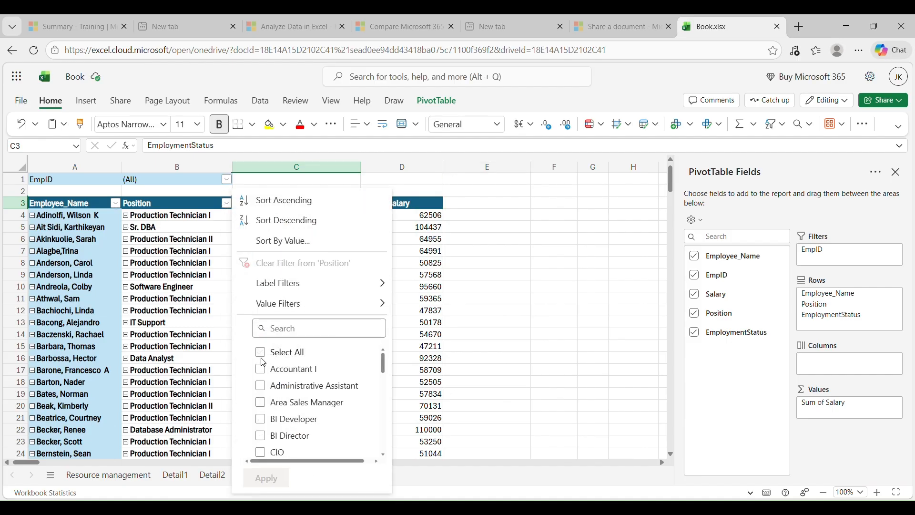
click(261, 369)
click(266, 478)
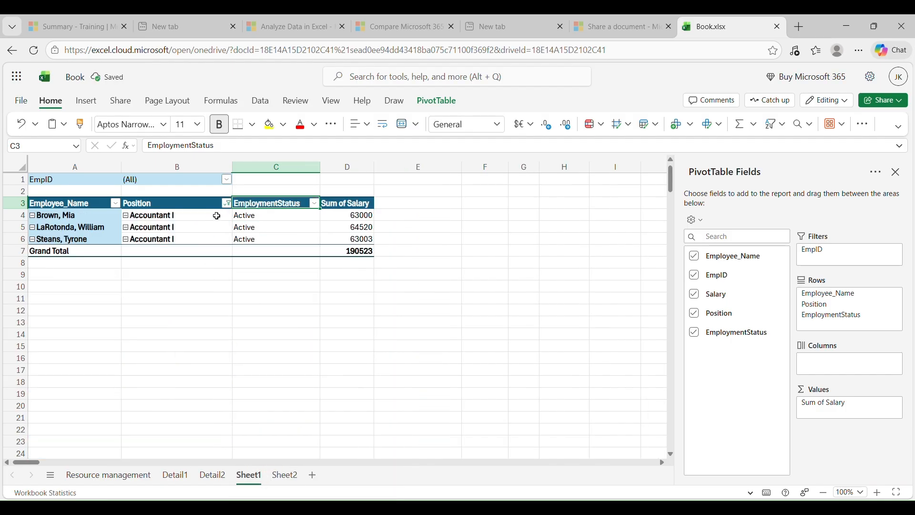
Switch the Position filter from Accountant I to Administrative Assistant only.
click(227, 204)
click(261, 370)
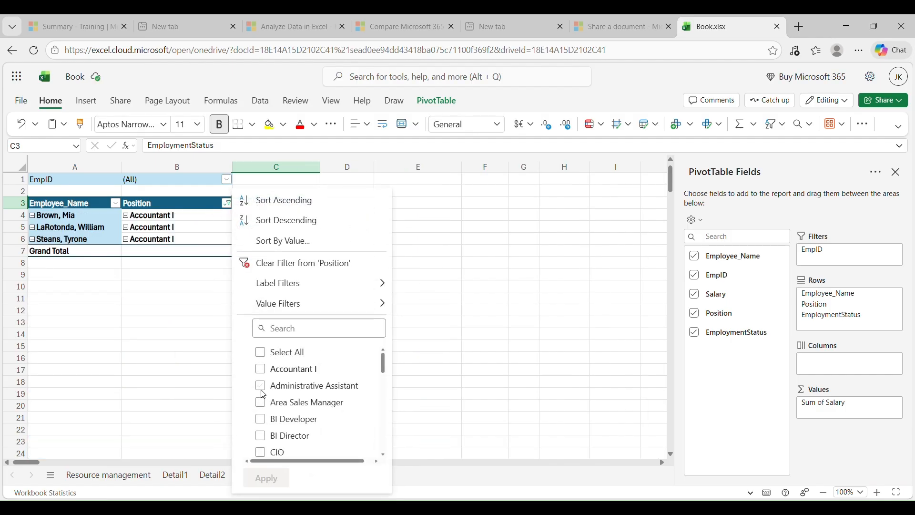
click(260, 386)
click(266, 477)
Switch the Position filter from Administrative Assistant to Area Sales Manager only.
click(226, 203)
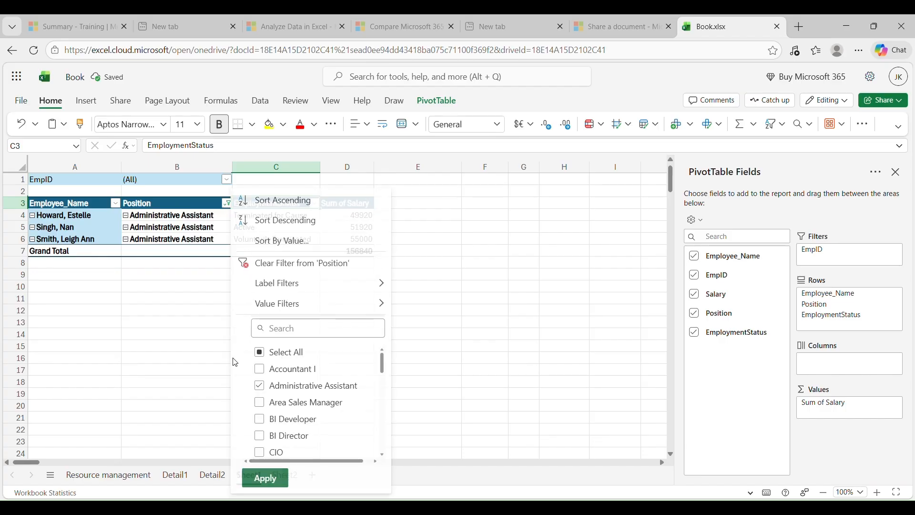
click(261, 386)
click(260, 403)
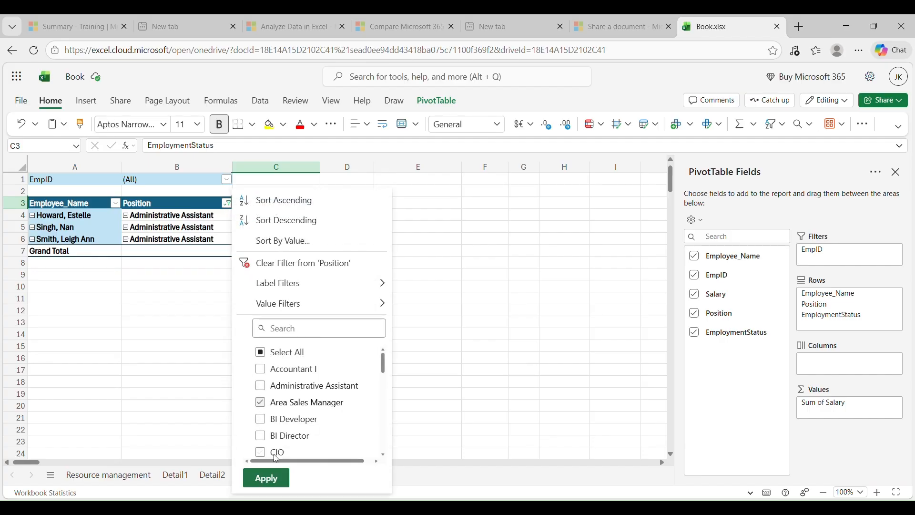
click(266, 478)
Switch the Position filter from Area Sales Manager to BI Developer only.
click(226, 204)
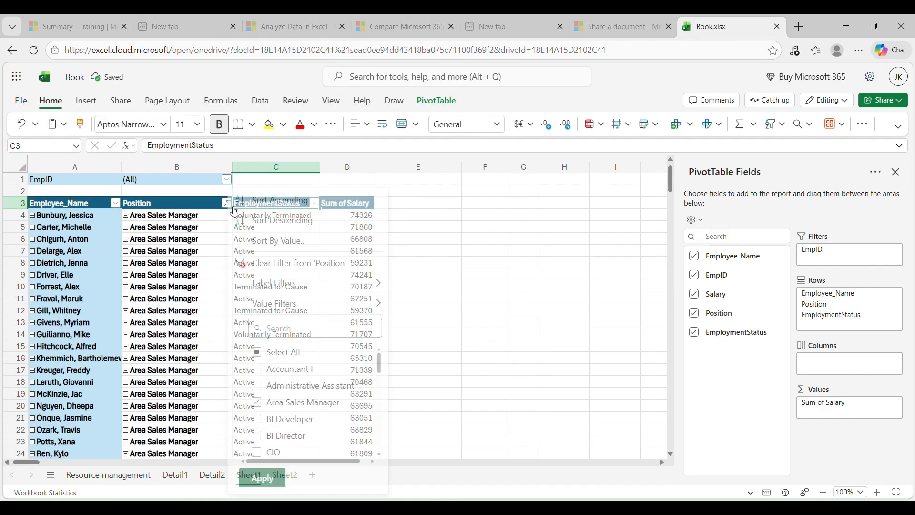
click(260, 419)
click(260, 403)
click(266, 477)
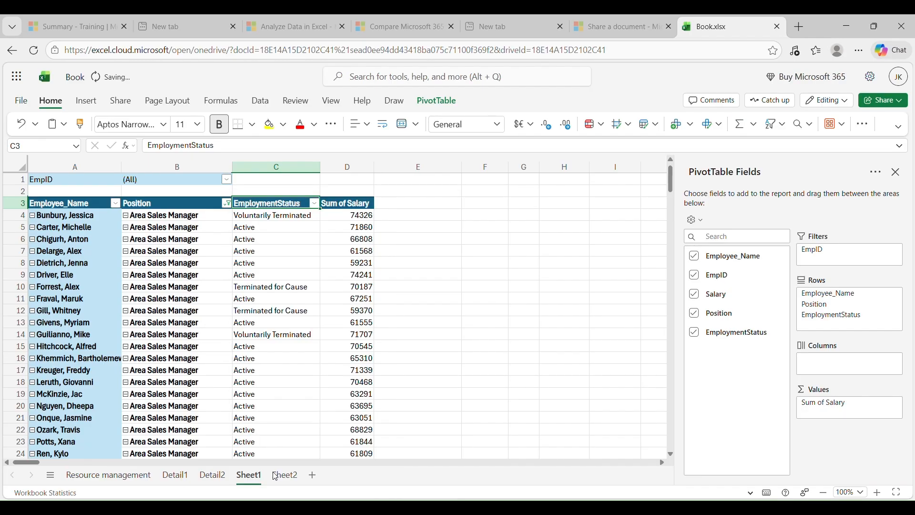
Include all positions in the PivotTable again and look through the full employee list.
click(226, 204)
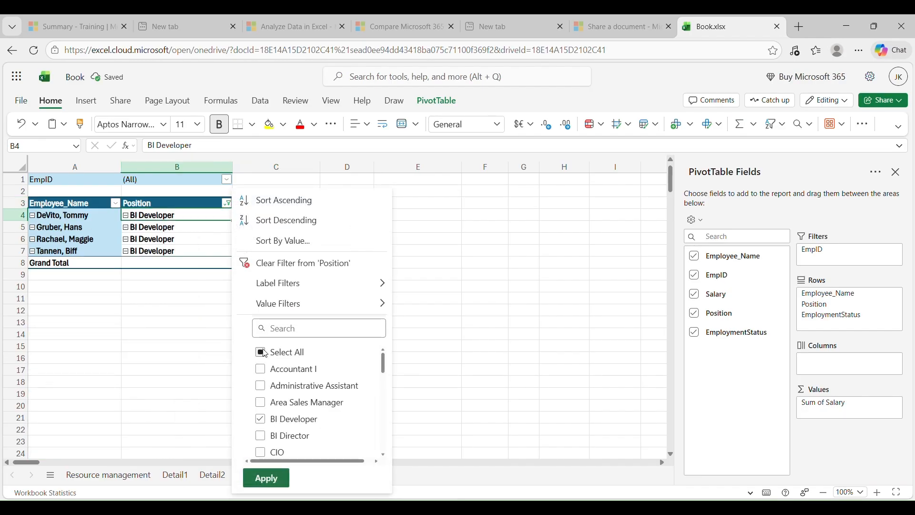
click(270, 478)
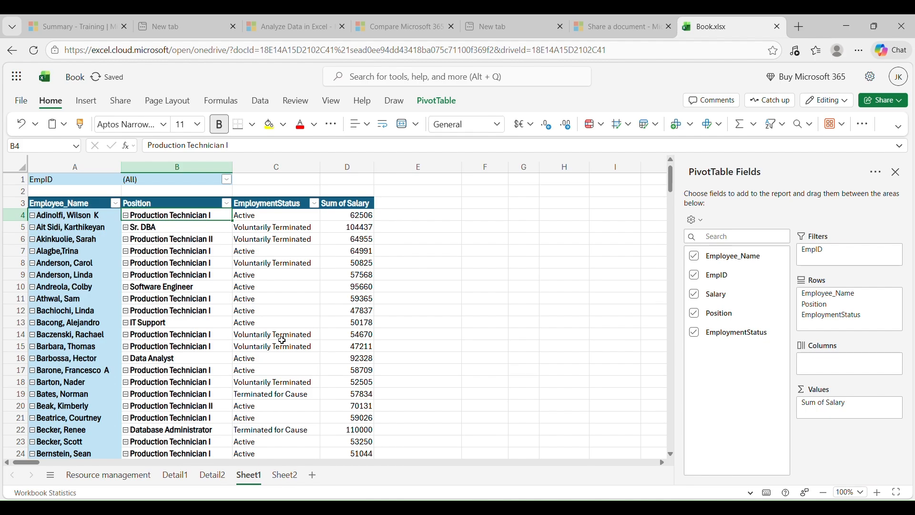
scroll(278, 332, down, 20)
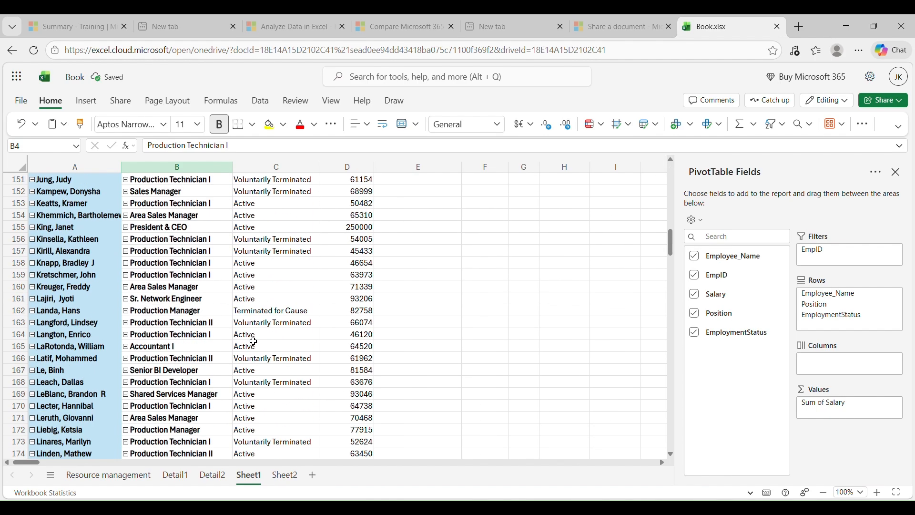